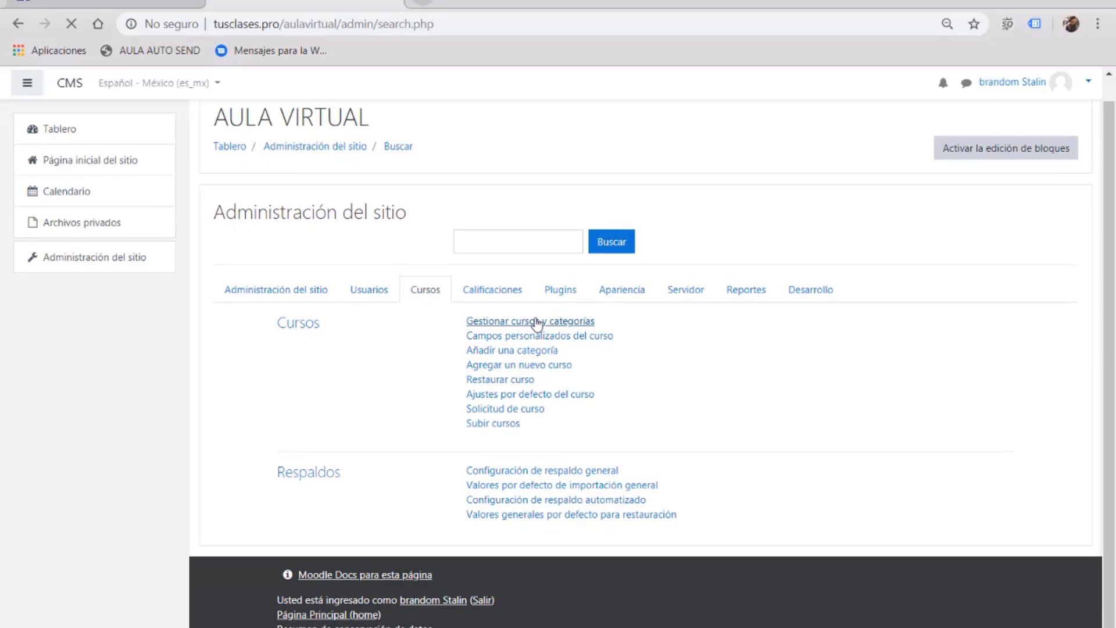
Step: Switch to Notepad and review the site users and the participants listed for the SEO and Google Ads courses
{"action": "key", "text": "alt+Tab"}
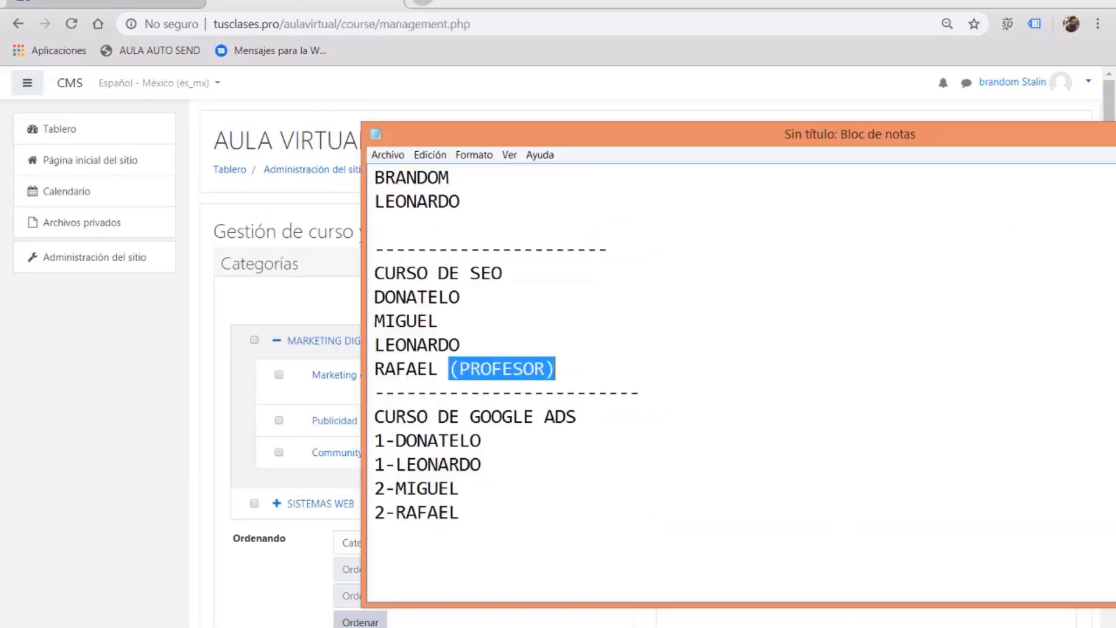
{"action": "left_click", "coordinate": [503, 299]}
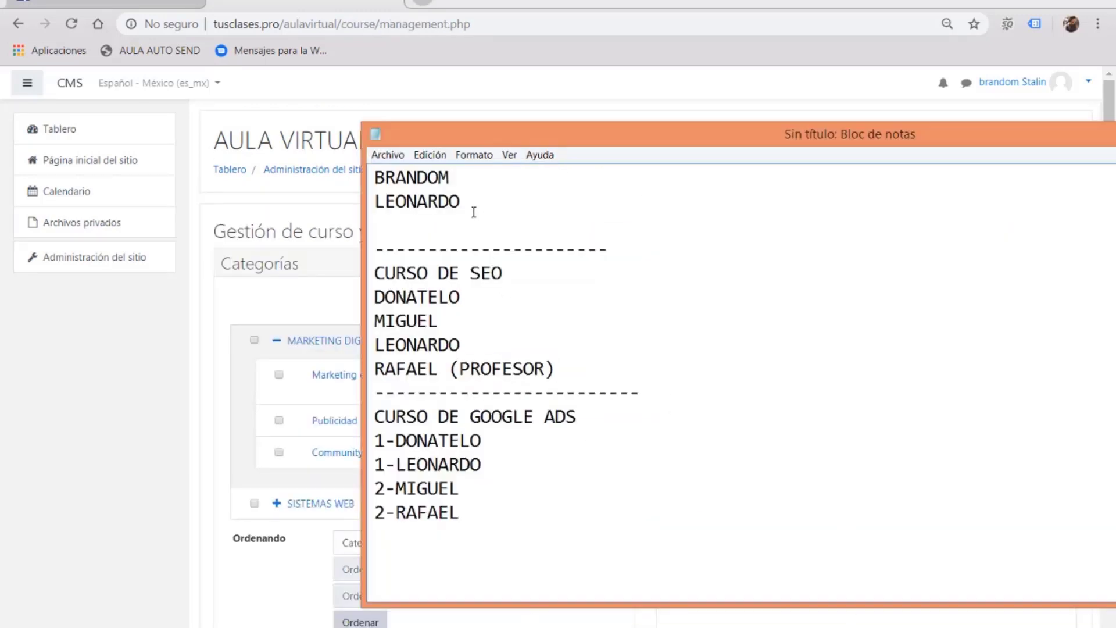
{"action": "left_click_drag", "start_coordinate": [473, 209], "coordinate": [374, 165]}
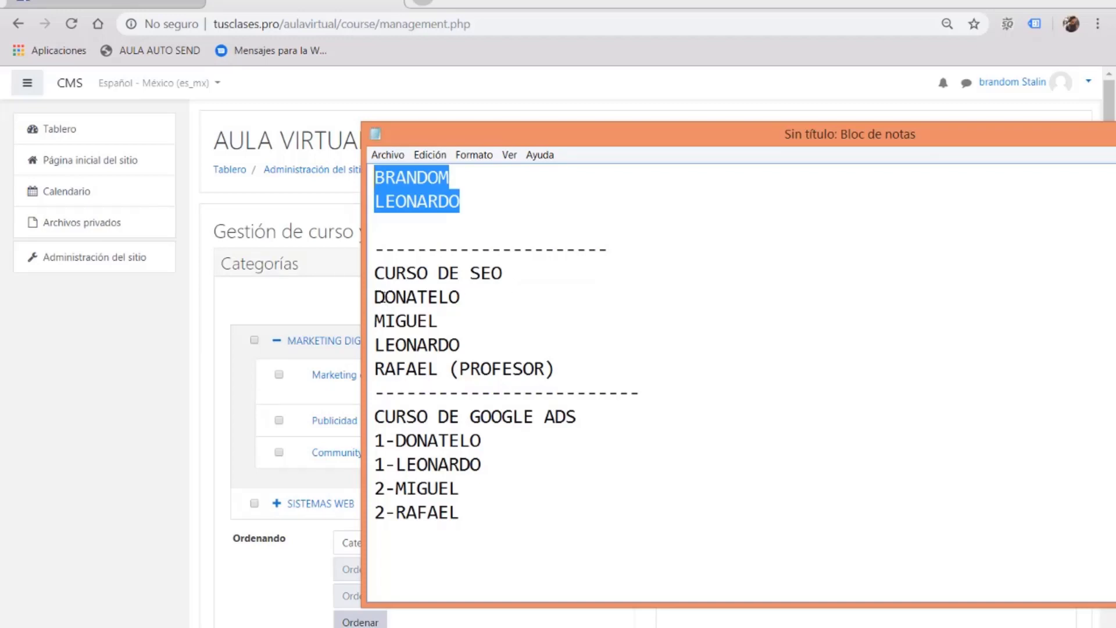
{"action": "left_click_drag", "start_coordinate": [385, 297], "coordinate": [427, 366]}
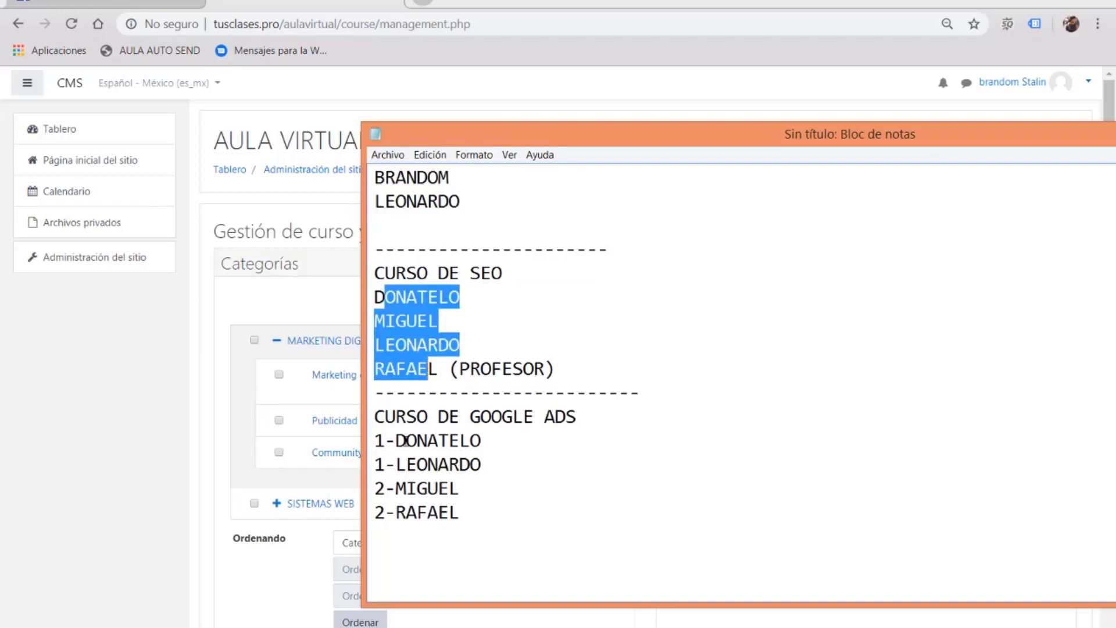
{"action": "left_click_drag", "start_coordinate": [394, 440], "coordinate": [451, 512]}
{"action": "left_click", "coordinate": [505, 490]}
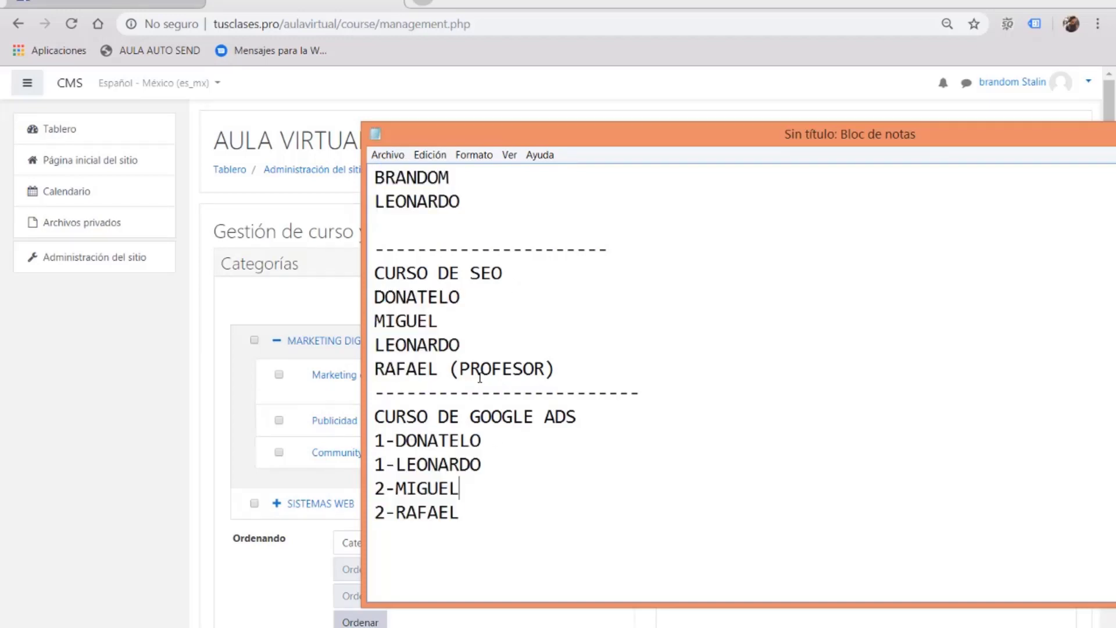
{"action": "left_click_drag", "start_coordinate": [556, 368], "coordinate": [381, 367]}
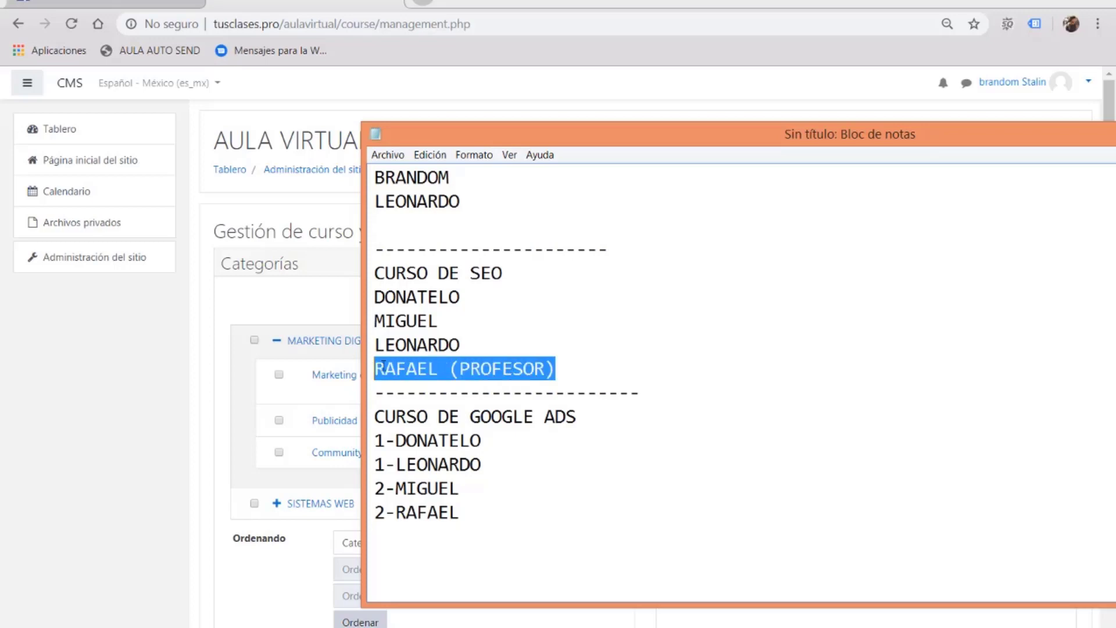
{"action": "left_click", "coordinate": [477, 369]}
Step: Copy the (PROFESOR) label from the SEO course list and append it to the first group 2 participant under CURSO DE GOOGLE ADS
{"action": "left_click_drag", "start_coordinate": [449, 368], "coordinate": [557, 371]}
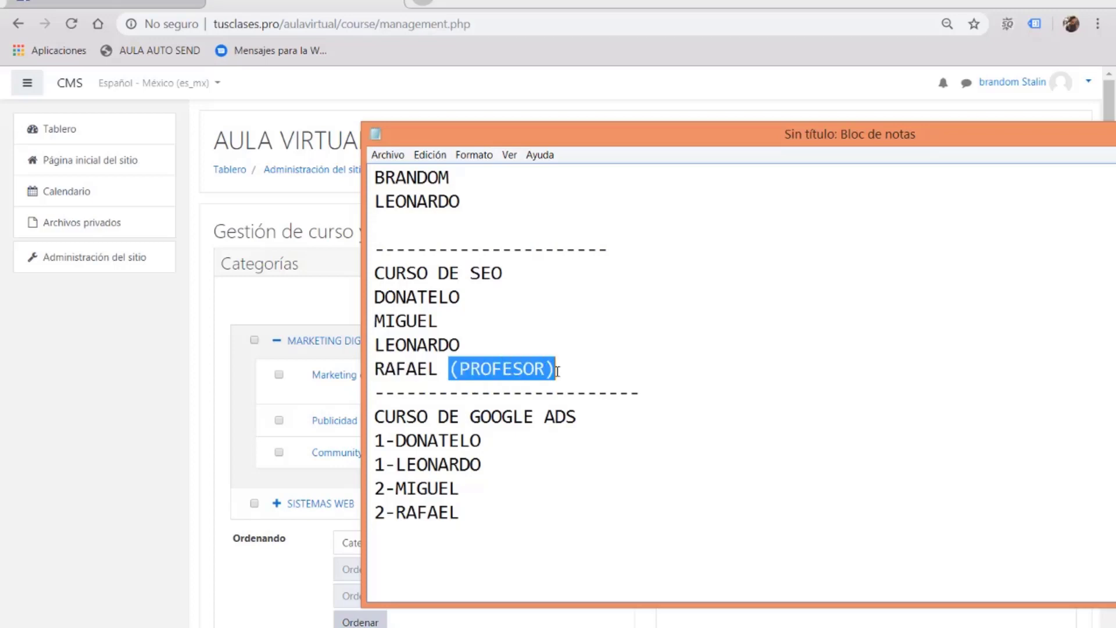
{"action": "right_click", "coordinate": [542, 370]}
{"action": "left_click", "coordinate": [581, 414]}
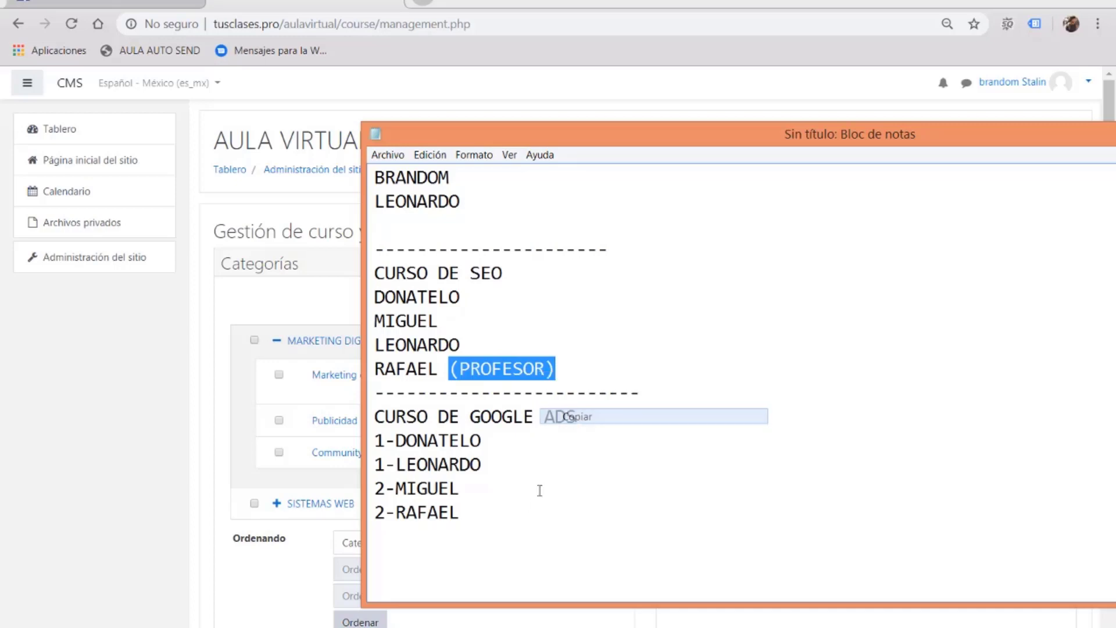
{"action": "left_click", "coordinate": [522, 534]}
{"action": "key", "text": "Return"}
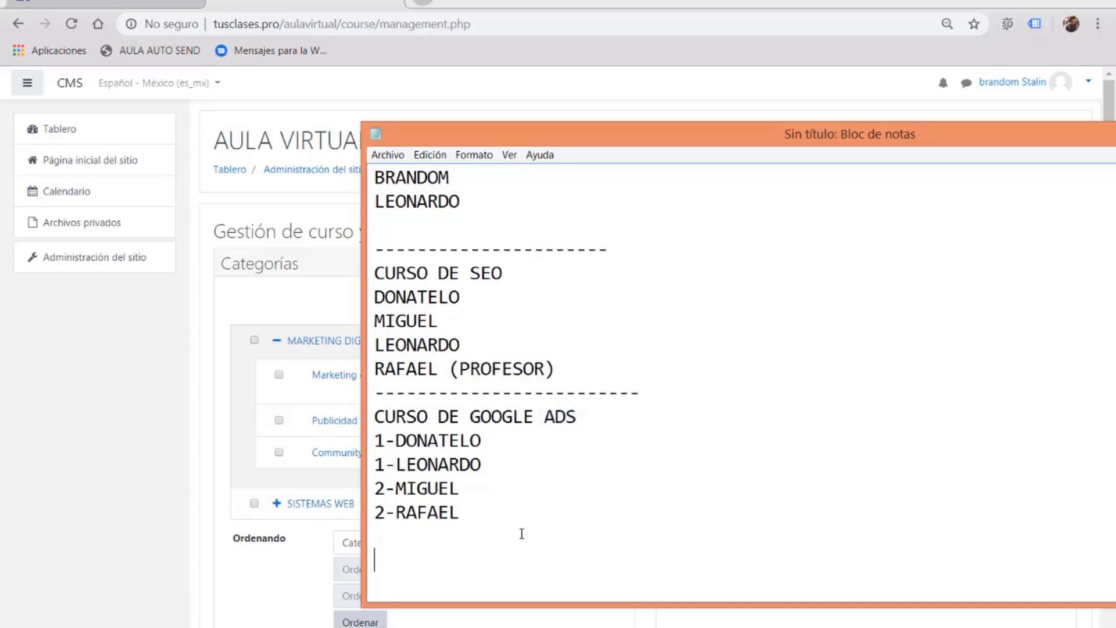
{"action": "key", "text": "ctrl+v"}
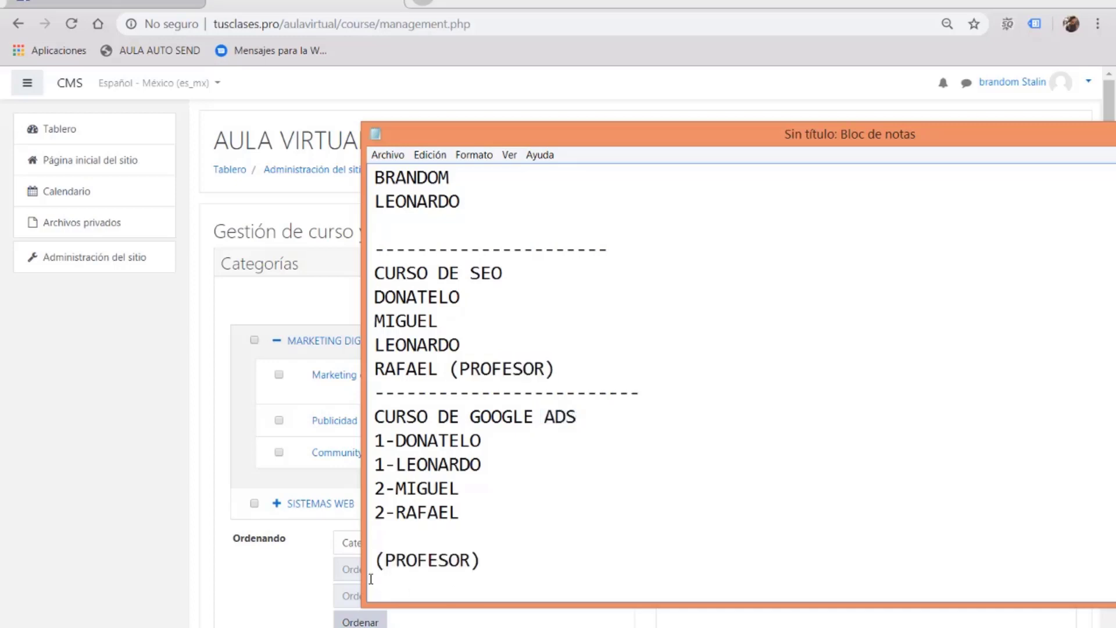
{"action": "left_click_drag", "start_coordinate": [378, 563], "coordinate": [520, 558]}
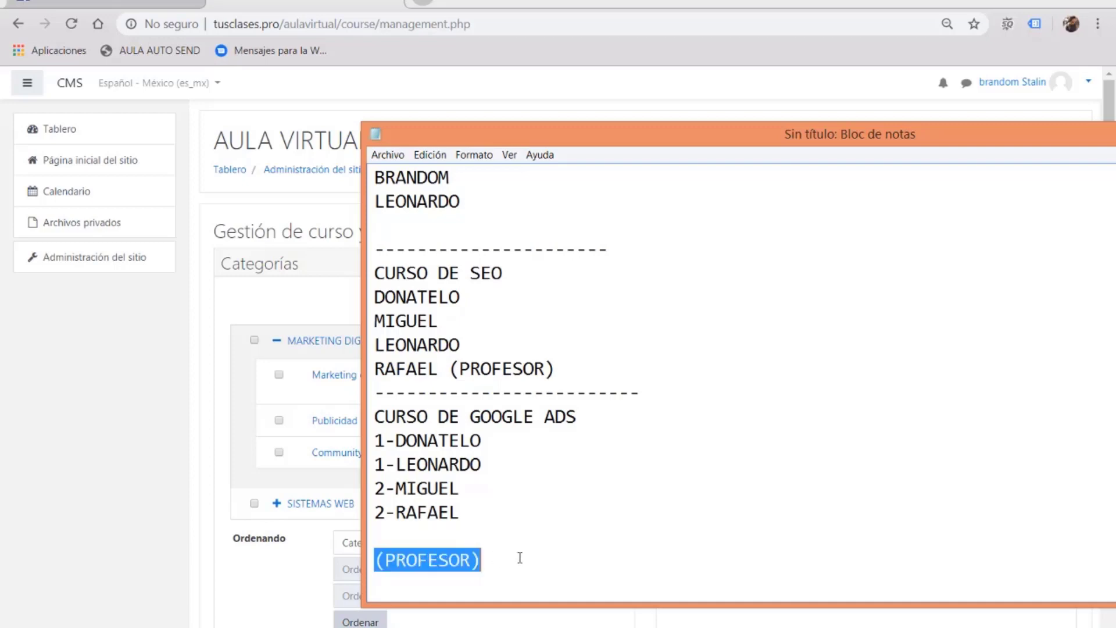
{"action": "right_click", "coordinate": [442, 562]}
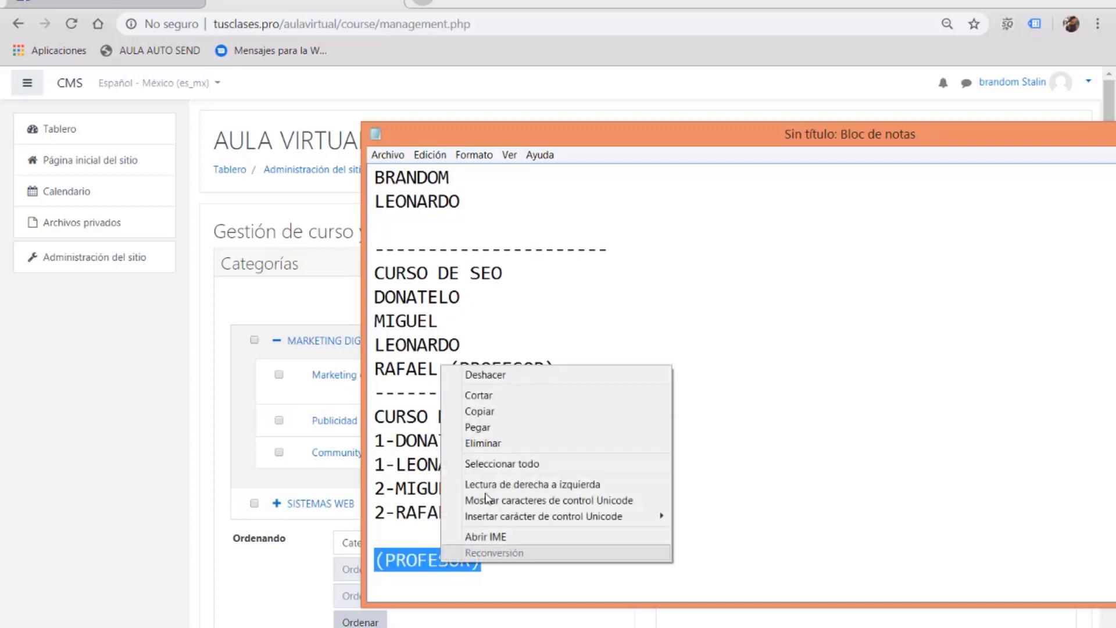
{"action": "left_click", "coordinate": [514, 394]}
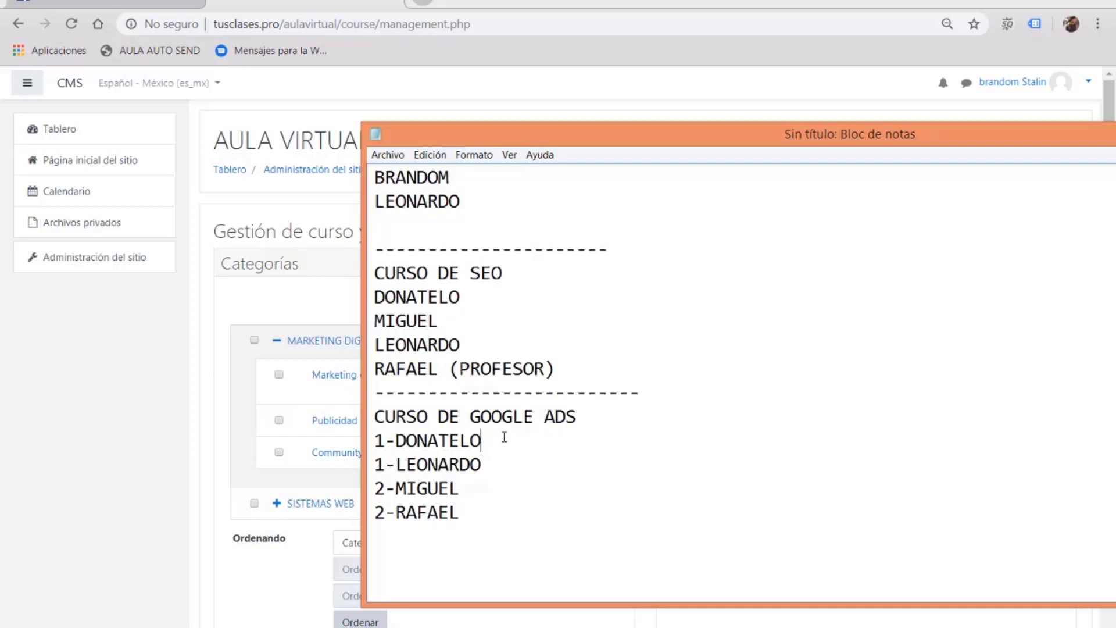
{"action": "left_click", "coordinate": [480, 490]}
{"action": "key", "text": "ctrl+v"}
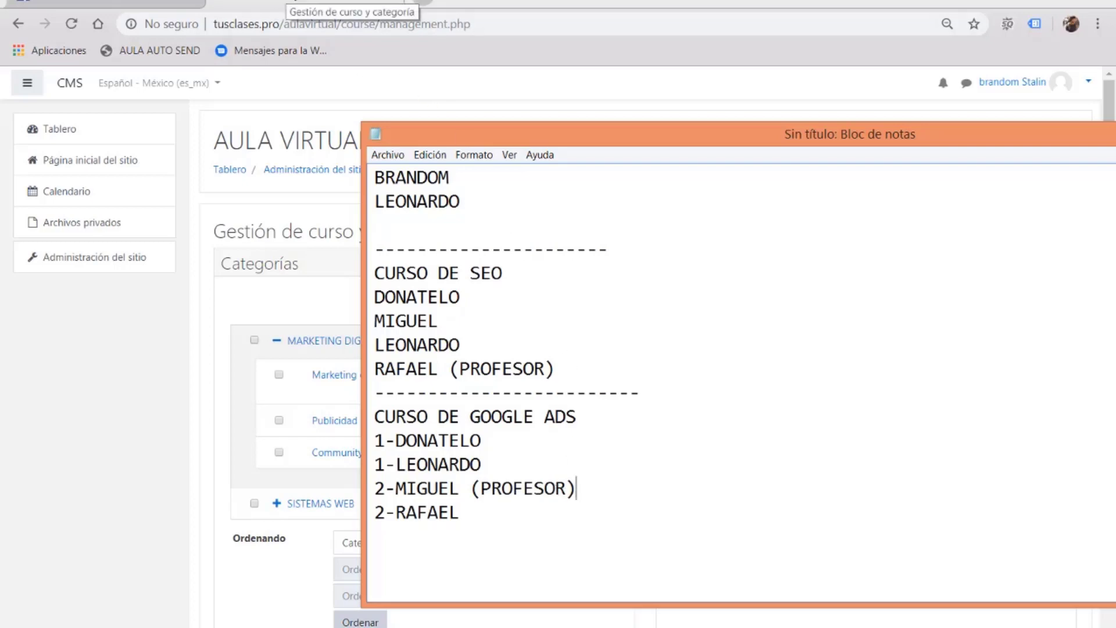
Step: Switch to the Moodle site and open the settings of Curso de Google Ads in the Marketing en Buscadores category
{"action": "left_click", "coordinate": [294, 3]}
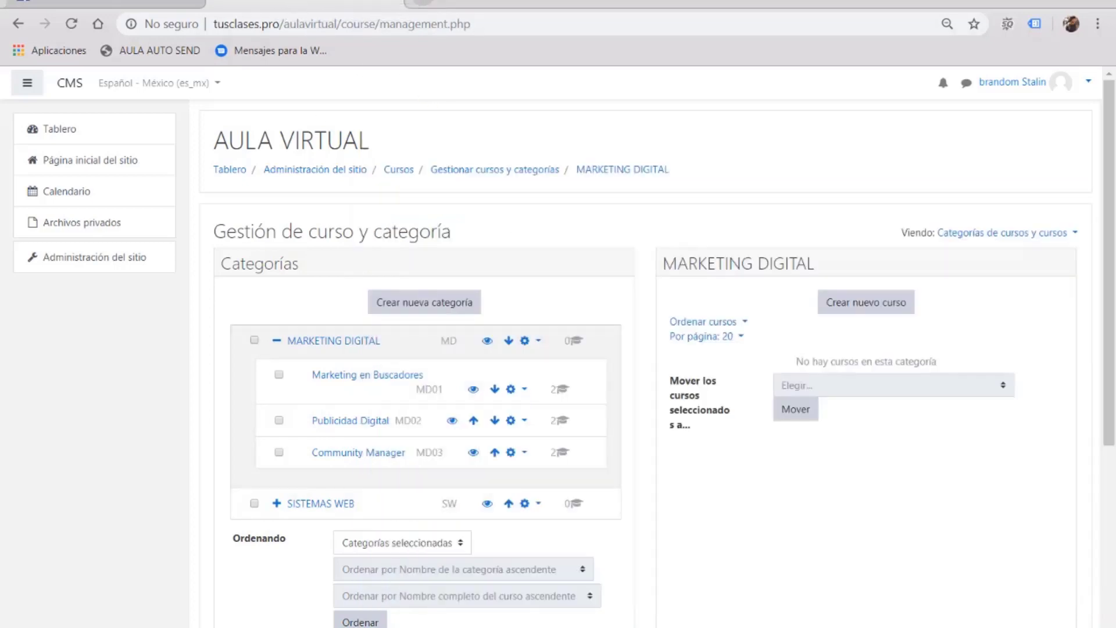
{"action": "key", "text": "alt+Tab"}
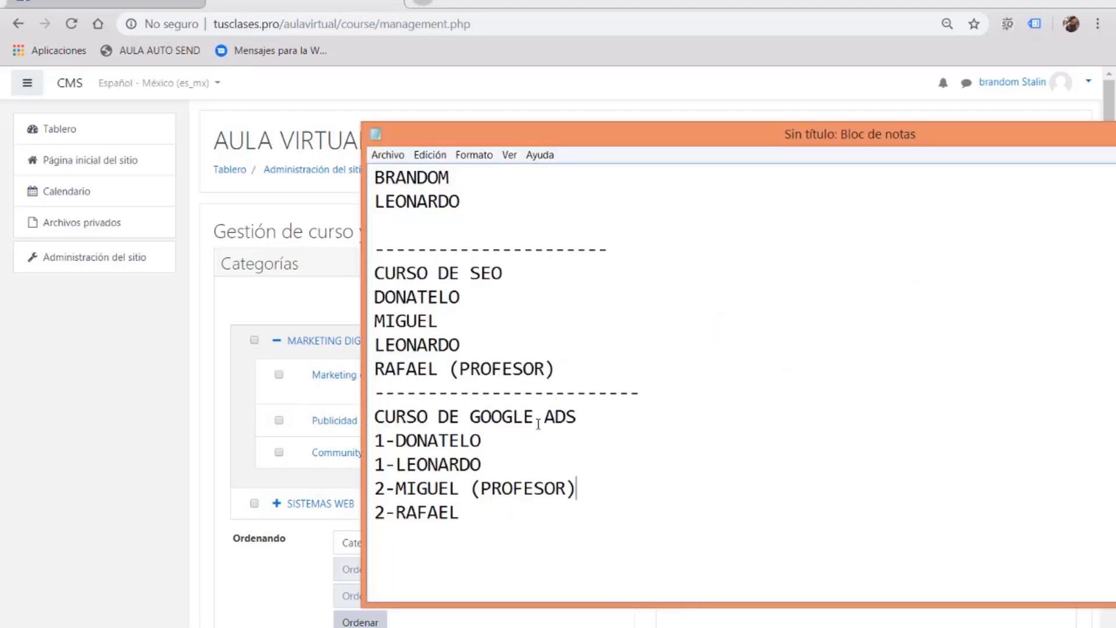
{"action": "key", "text": "alt+Tab"}
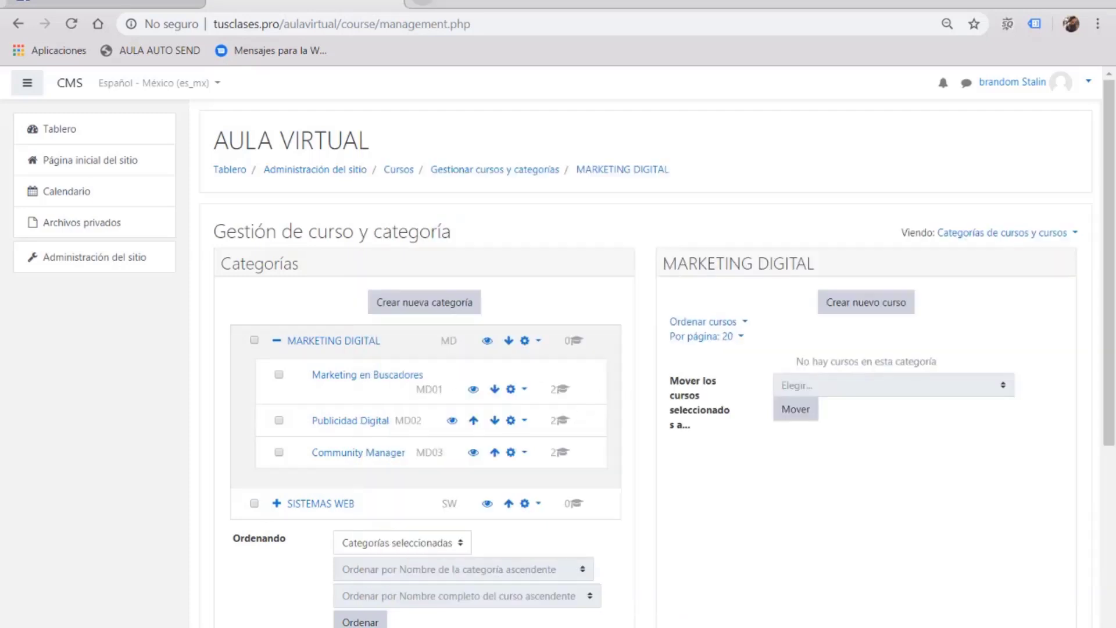
{"action": "left_click", "coordinate": [393, 379]}
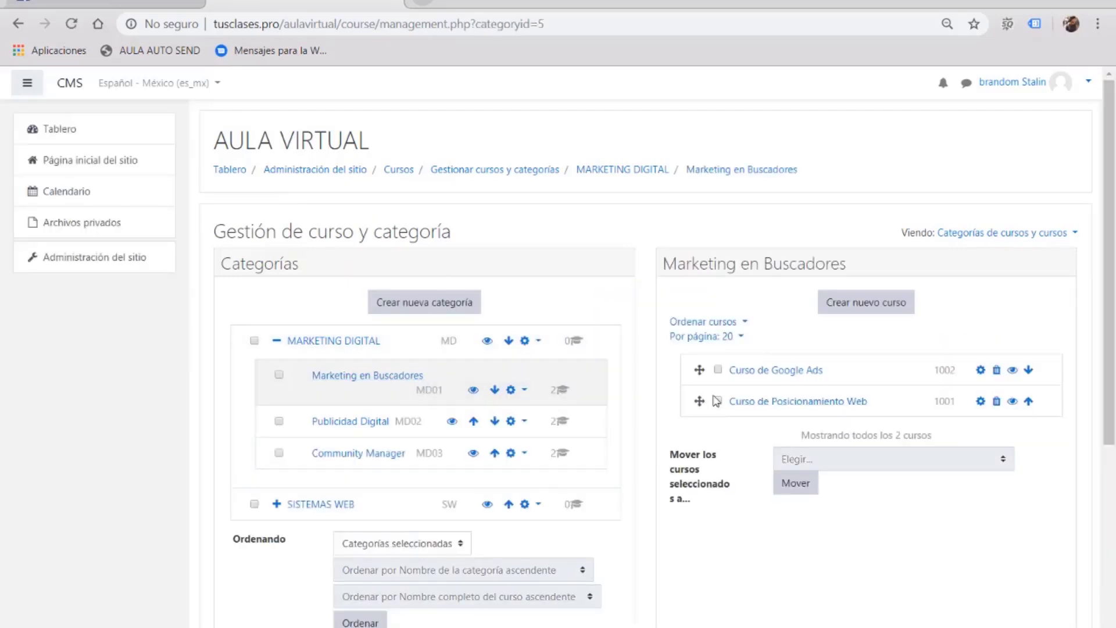
{"action": "scroll", "coordinate": [777, 377], "scroll_direction": "down", "scroll_amount": 1}
{"action": "scroll", "coordinate": [782, 372], "scroll_direction": "up", "scroll_amount": 1}
{"action": "left_click", "coordinate": [981, 371]}
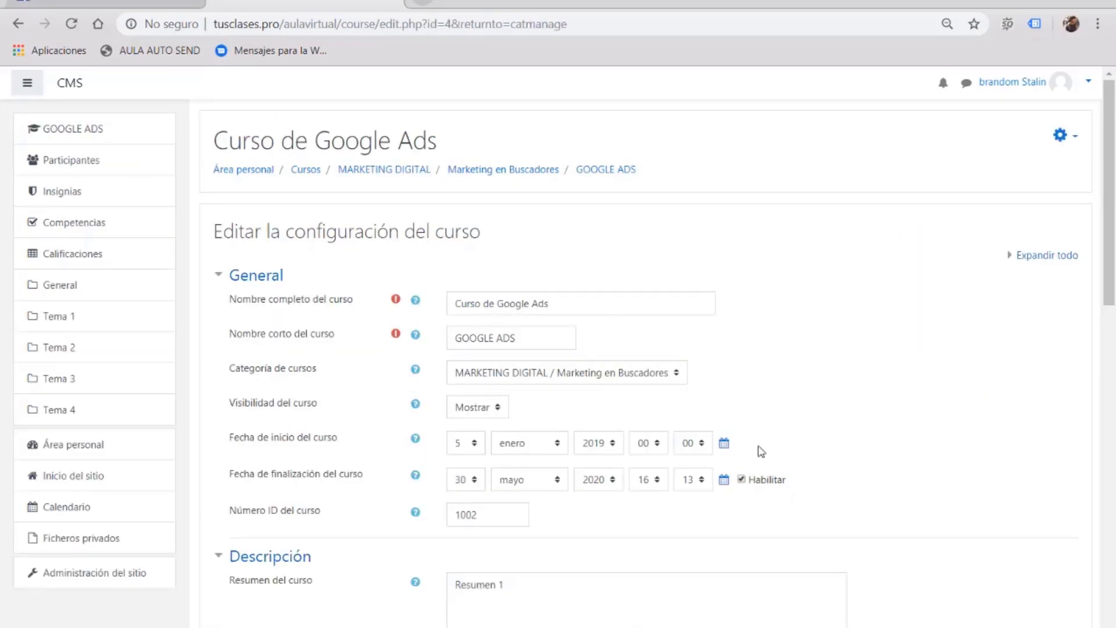
Step: Open the role assignment page for the course's other users (Otros usuarios) from the full course administration
{"action": "left_click", "coordinate": [1075, 137]}
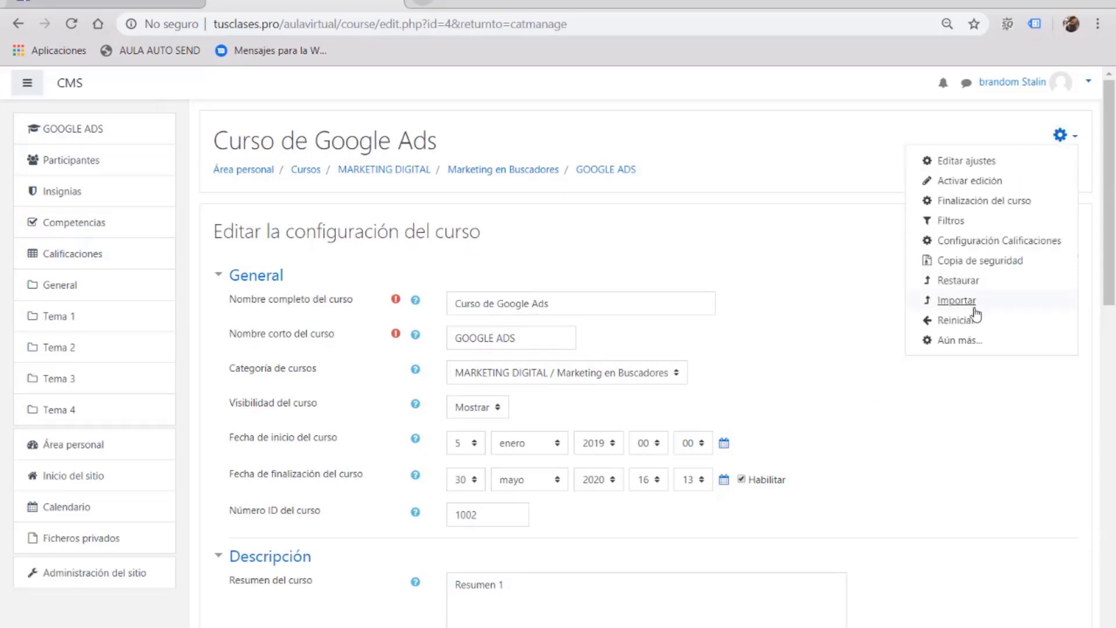
{"action": "left_click", "coordinate": [960, 343]}
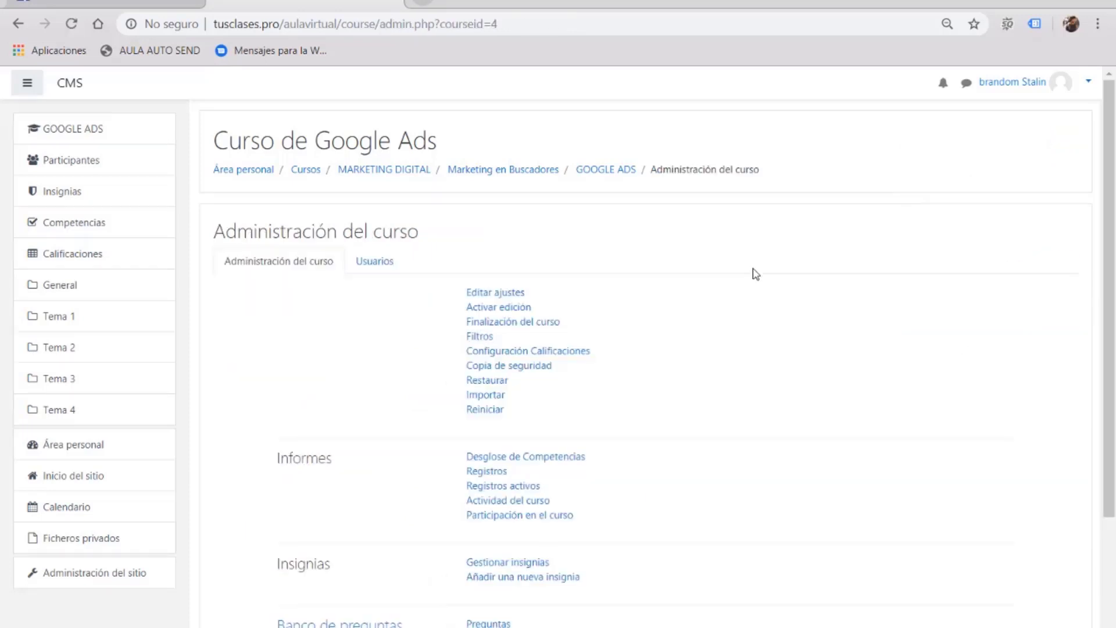
{"action": "scroll", "coordinate": [681, 246], "scroll_direction": "down", "scroll_amount": 2}
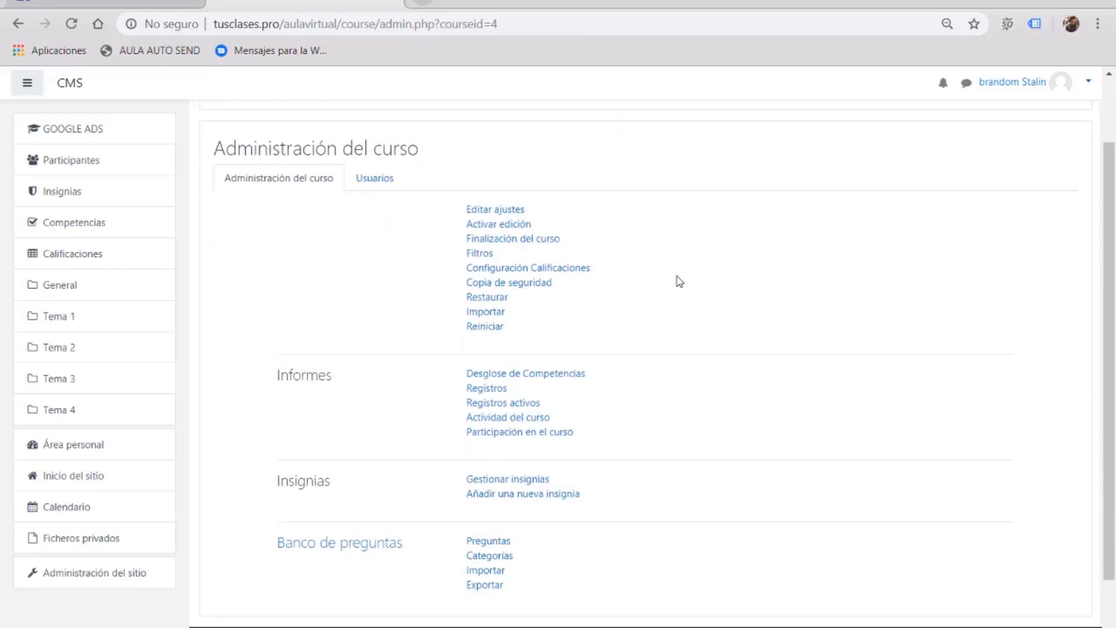
{"action": "scroll", "coordinate": [679, 281], "scroll_direction": "up", "scroll_amount": 2}
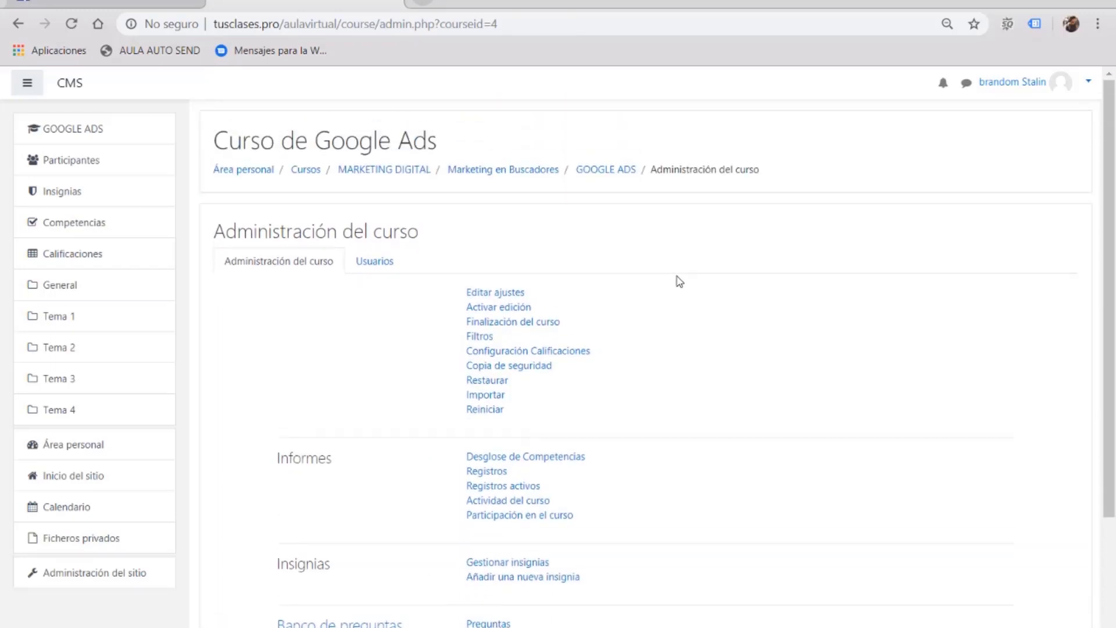
{"action": "left_click", "coordinate": [374, 261]}
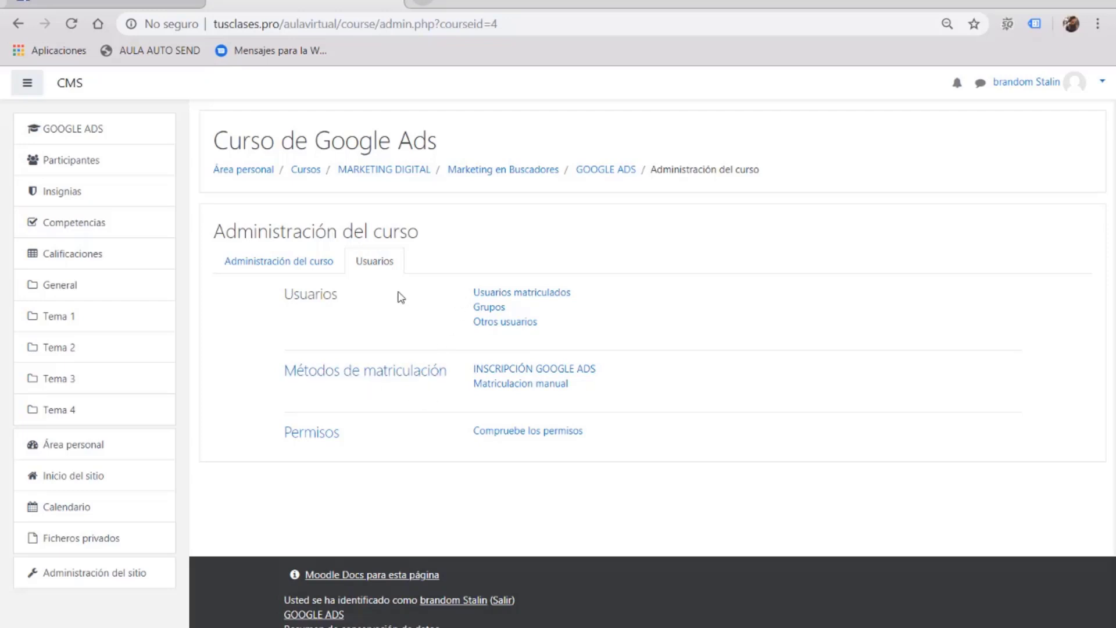
{"action": "left_click", "coordinate": [501, 323]}
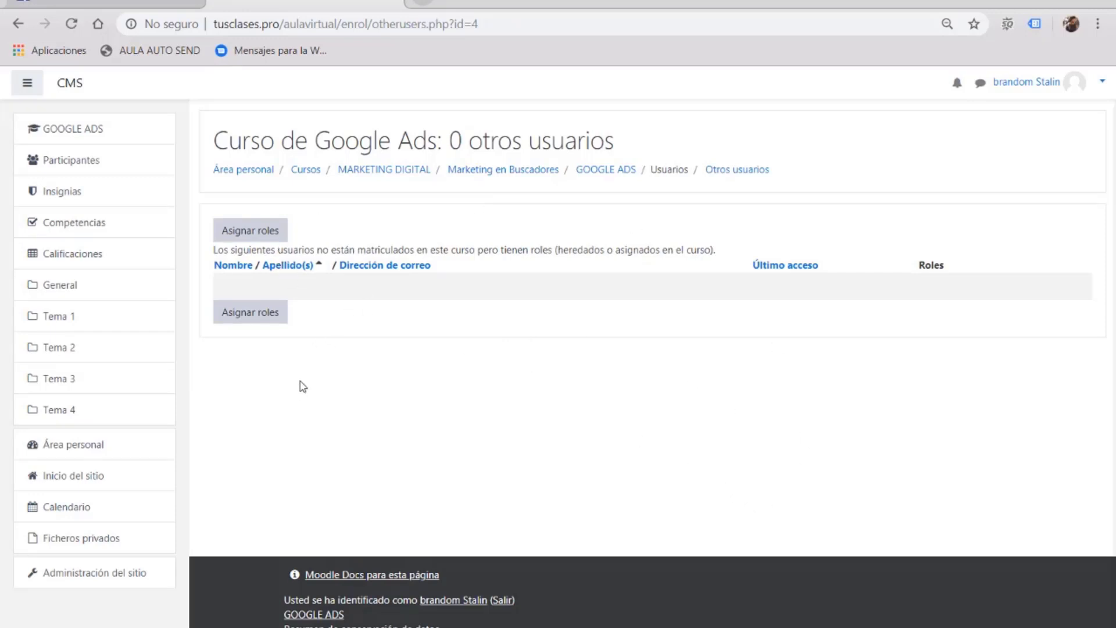
{"action": "left_click", "coordinate": [251, 317]}
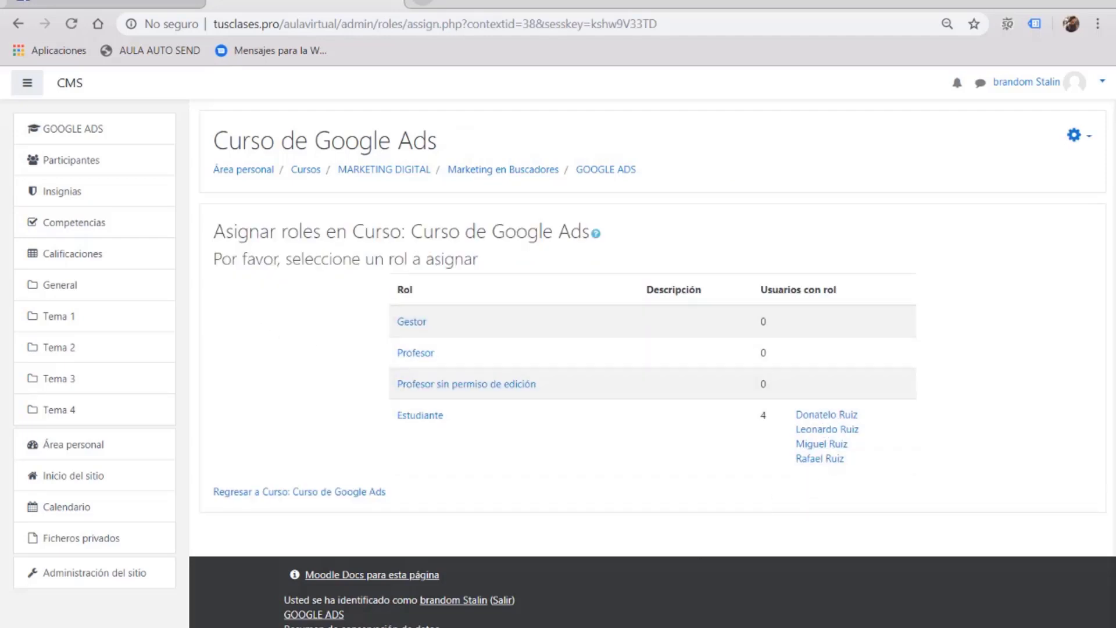
Step: Check the Notepad notes for the Google Ads course participant marked as PROFESOR, and return to the role assignment page
{"action": "key", "text": "alt+Tab"}
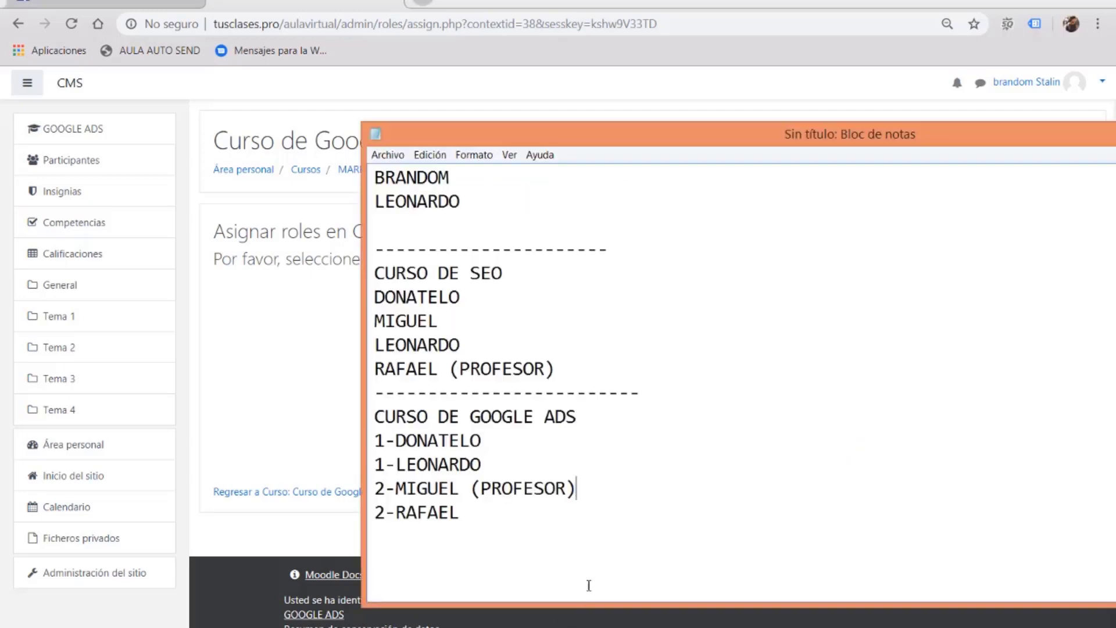
{"action": "left_click_drag", "start_coordinate": [459, 512], "coordinate": [365, 439]}
{"action": "left_click_drag", "start_coordinate": [471, 476], "coordinate": [575, 481]}
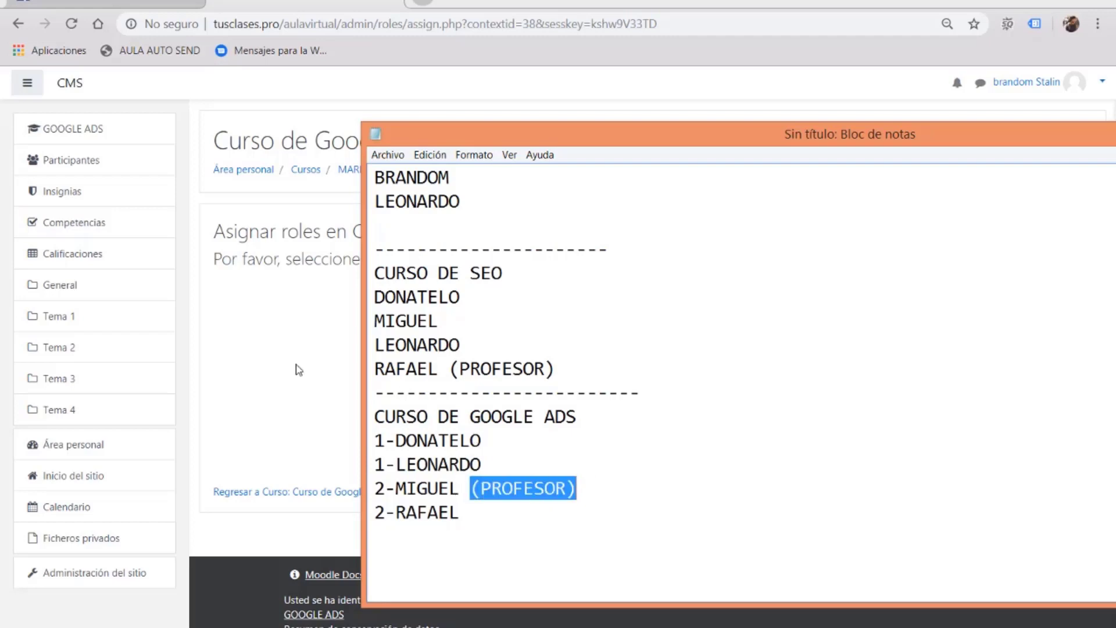
{"action": "left_click", "coordinate": [244, 417]}
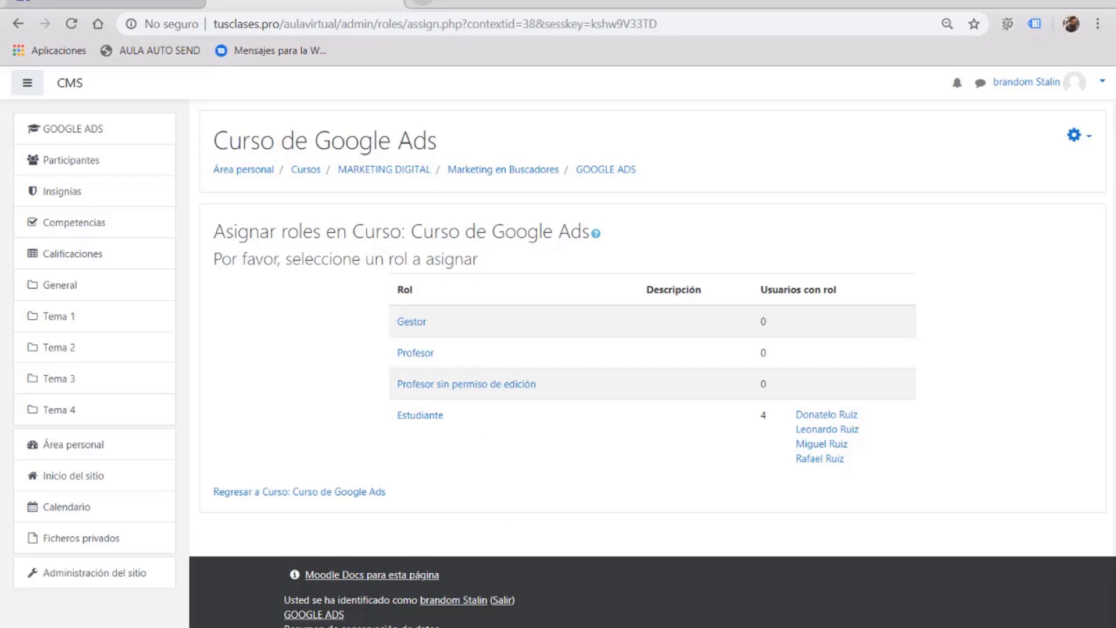
{"action": "key", "text": "alt+Tab"}
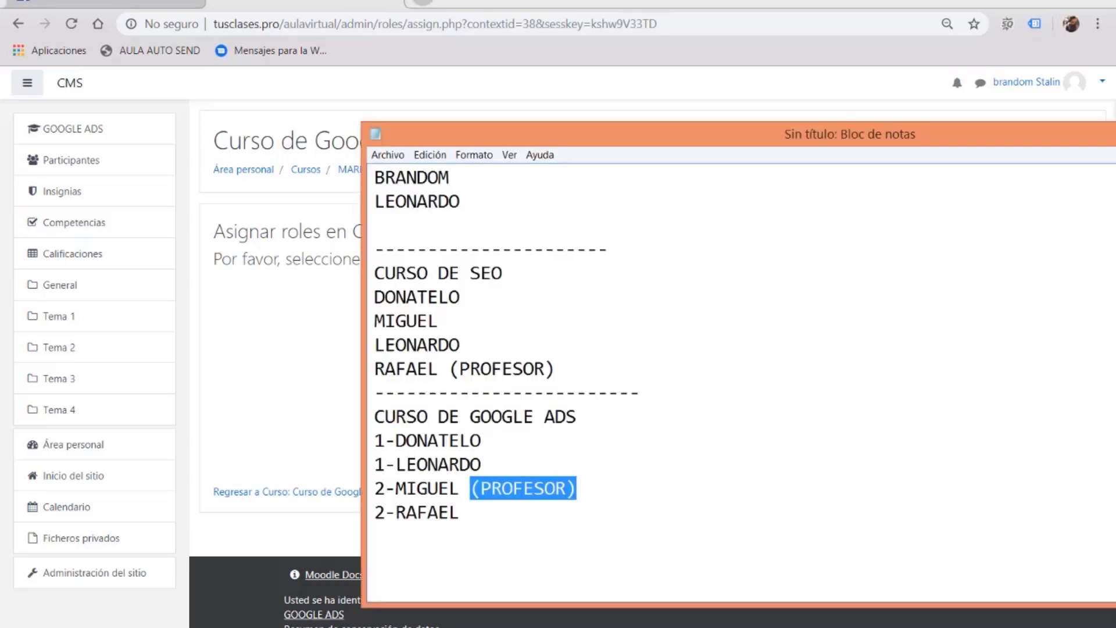
{"action": "key", "text": "alt+Tab"}
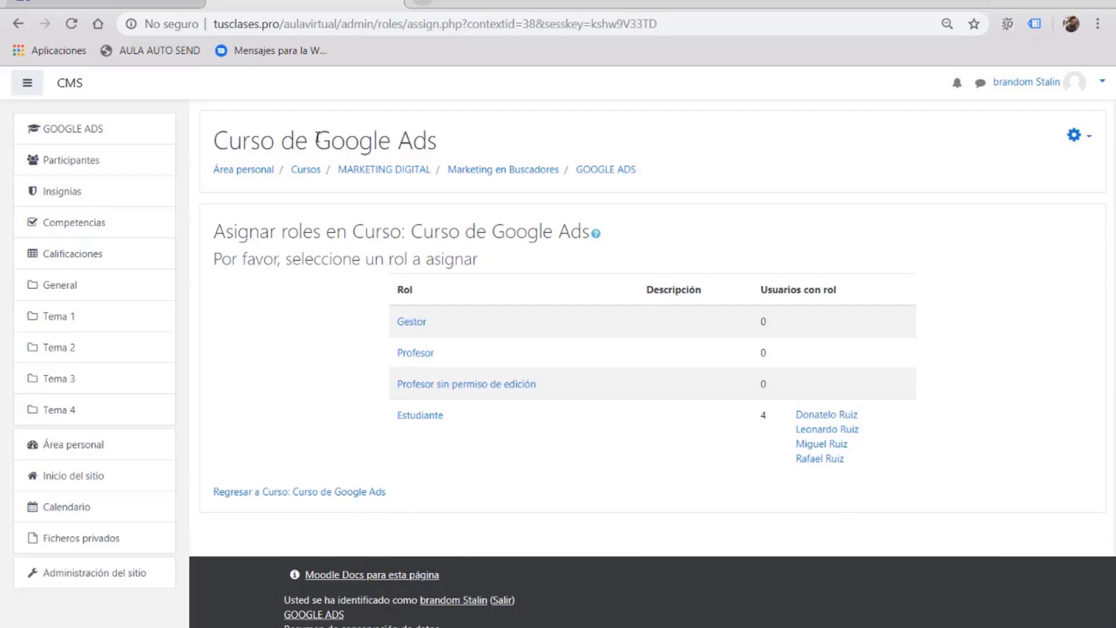
Step: Assign the Profesor role in Curso de Google Ads to the participant marked as PROFESOR in the notes
{"action": "left_click_drag", "start_coordinate": [318, 137], "coordinate": [451, 154]}
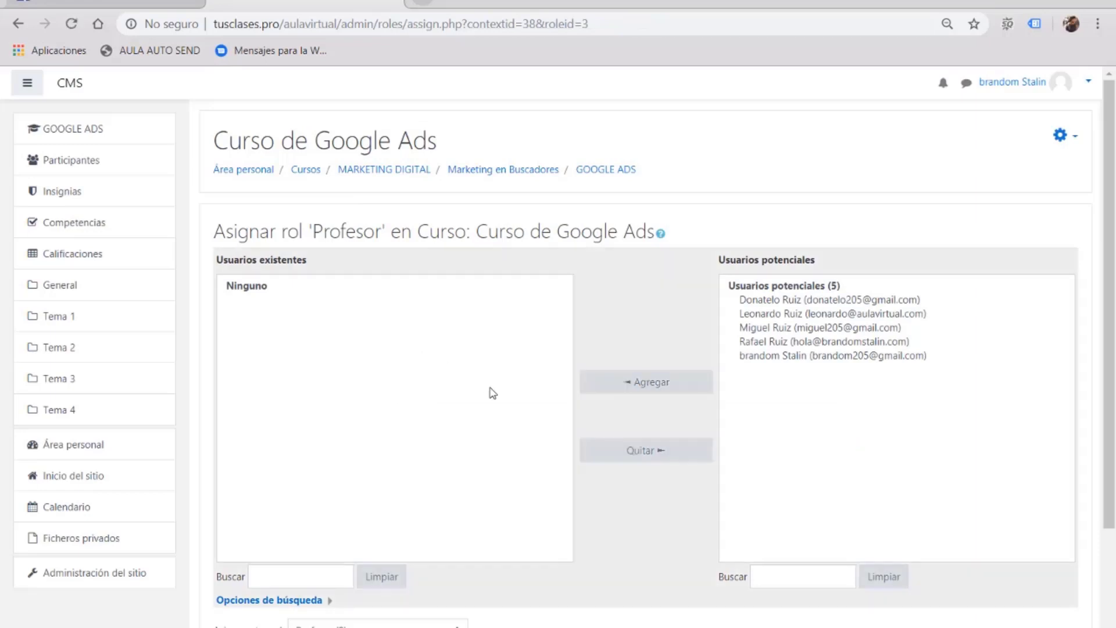
{"action": "left_click", "coordinate": [789, 327]}
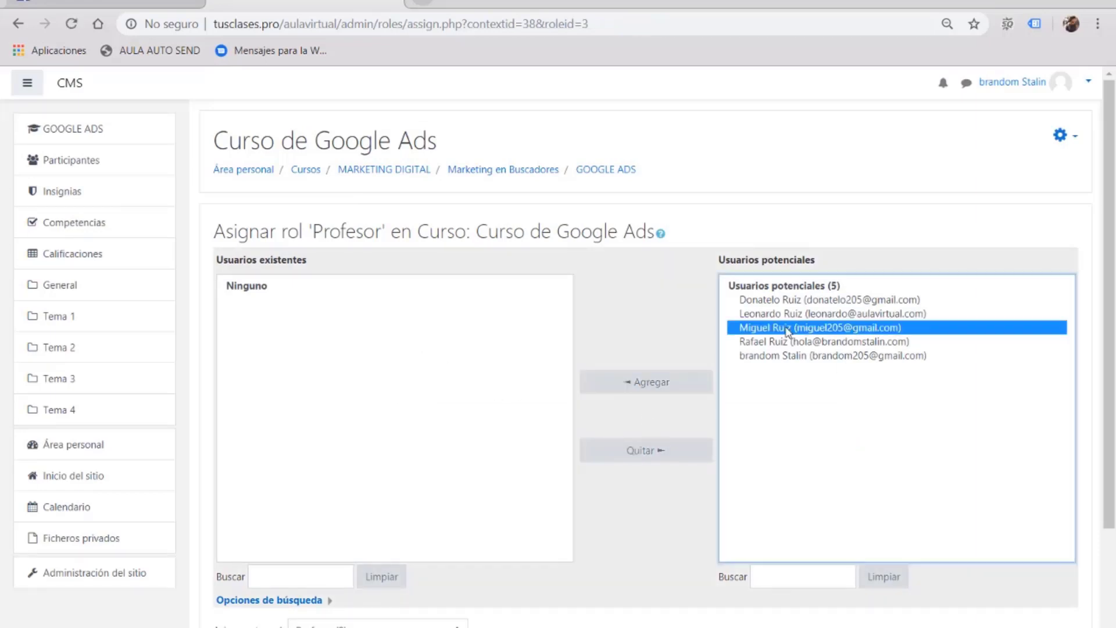
{"action": "left_click", "coordinate": [667, 390]}
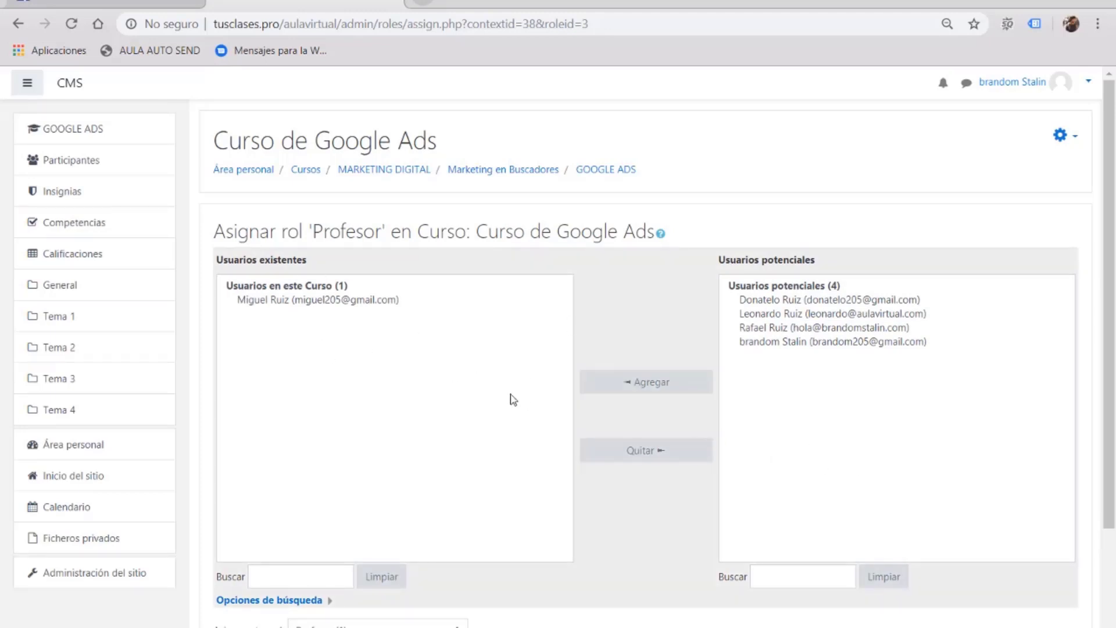
{"action": "scroll", "coordinate": [512, 400], "scroll_direction": "down", "scroll_amount": 3}
{"action": "scroll", "coordinate": [512, 400], "scroll_direction": "up", "scroll_amount": 3}
{"action": "scroll", "coordinate": [512, 401], "scroll_direction": "down", "scroll_amount": 3}
{"action": "scroll", "coordinate": [513, 406], "scroll_direction": "up", "scroll_amount": 3}
Step: Switch to the Opera browser session, log out of the account signed in there, and open the login page
{"action": "left_click", "coordinate": [1058, 88]}
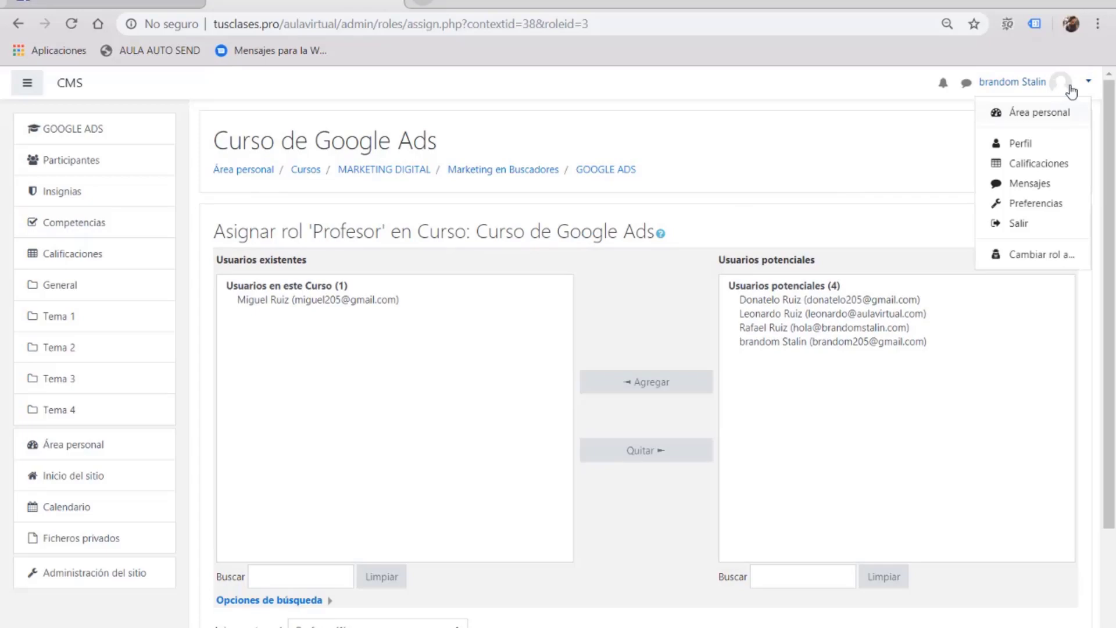
{"action": "left_click", "coordinate": [1066, 90]}
{"action": "key", "text": "alt+Tab"}
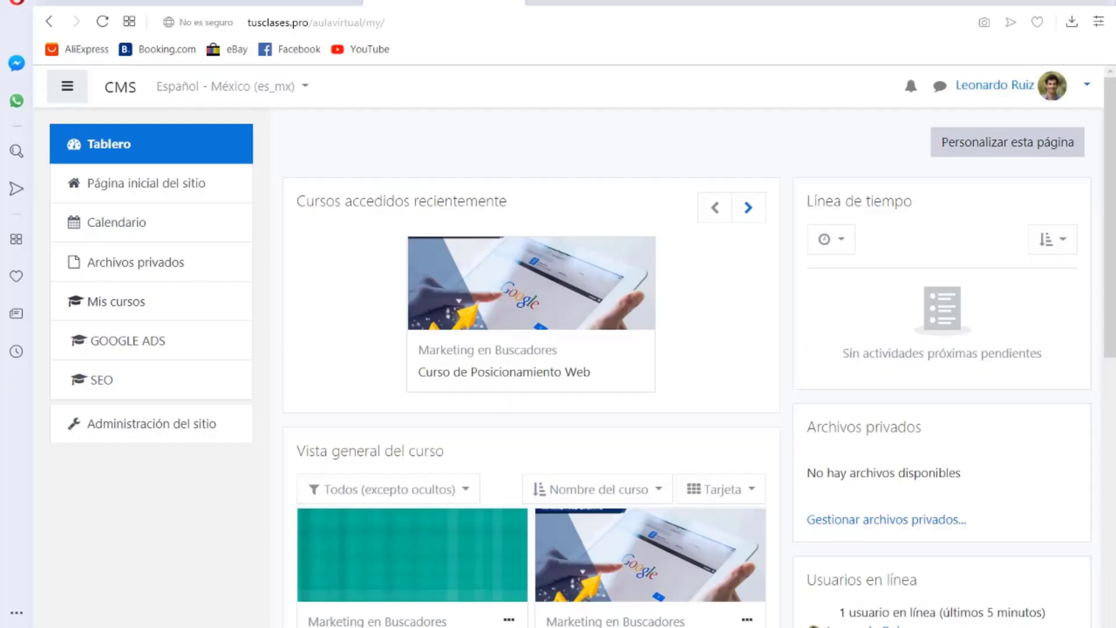
{"action": "left_click", "coordinate": [1087, 88]}
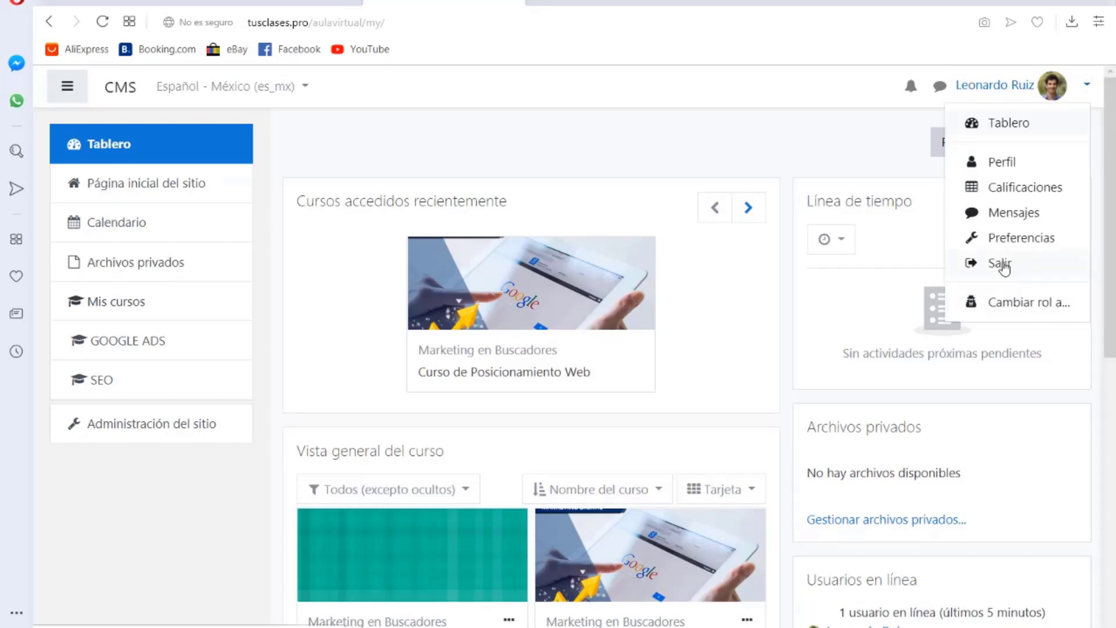
{"action": "left_click", "coordinate": [1002, 265]}
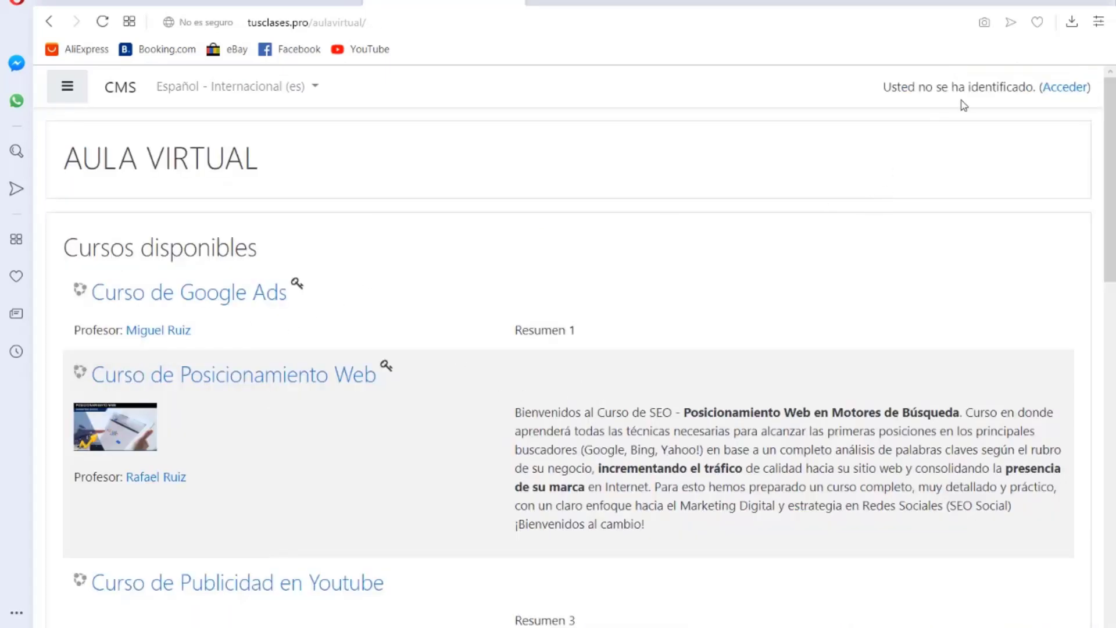
{"action": "left_click", "coordinate": [1056, 87]}
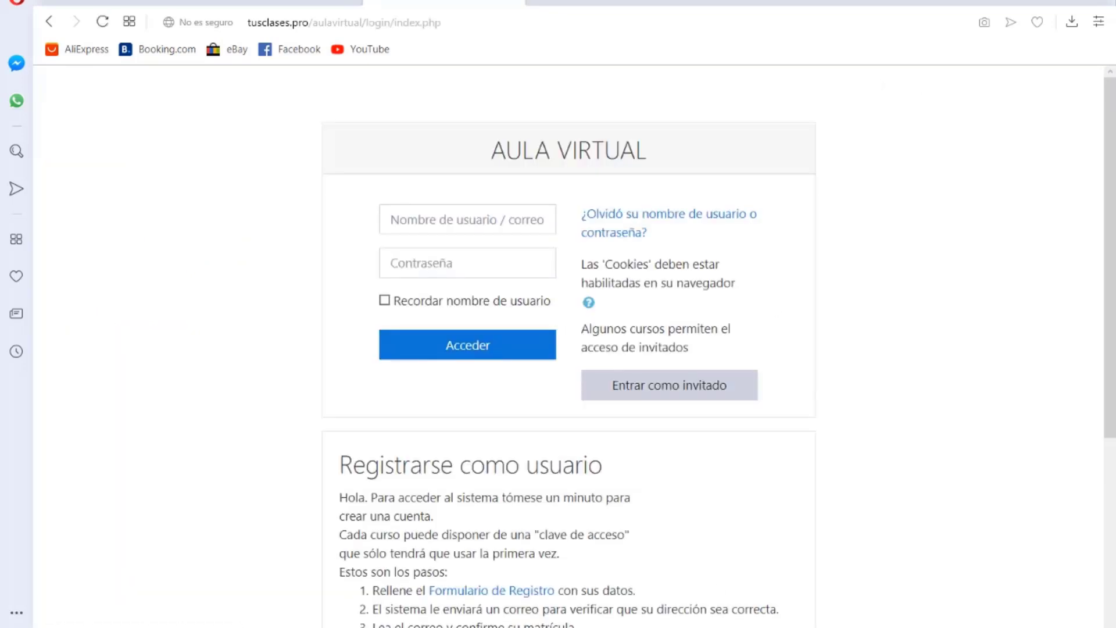
Step: Check the notes for the Google Ads PROFESOR and log in with that participant's username and account password
{"action": "key", "text": "alt+Tab"}
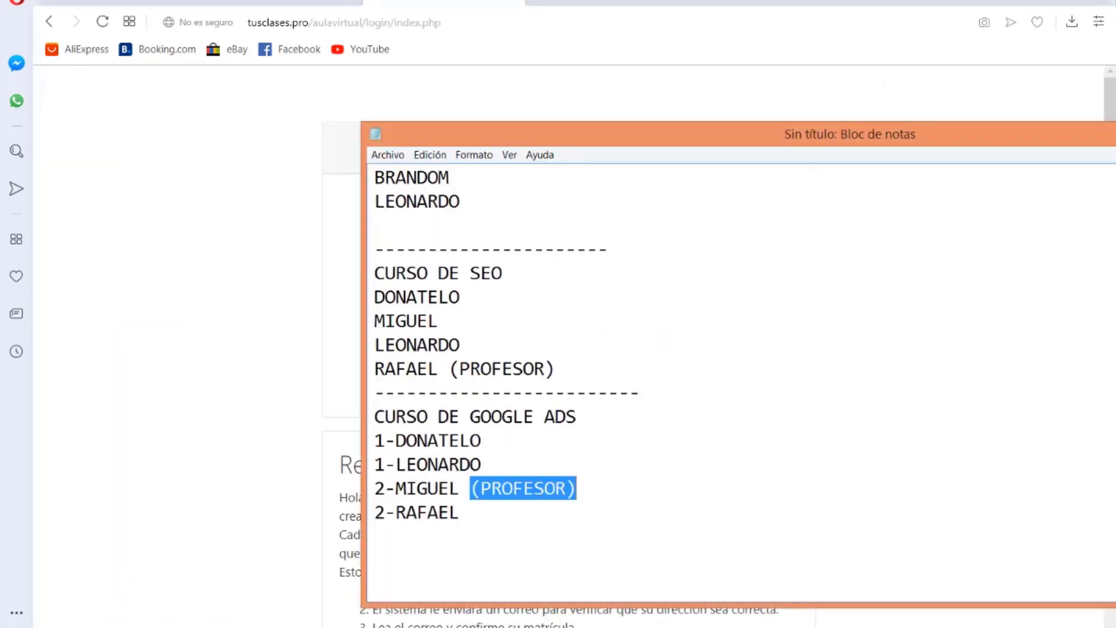
{"action": "key", "text": "alt+Tab"}
{"action": "left_click", "coordinate": [476, 219]}
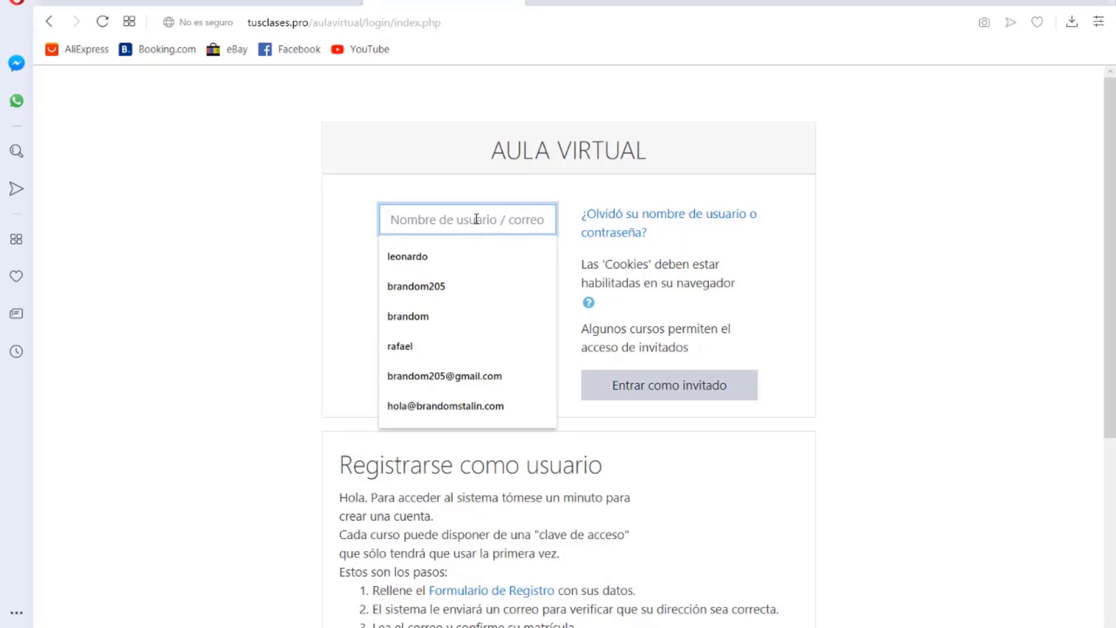
{"action": "type", "text": "migue"}
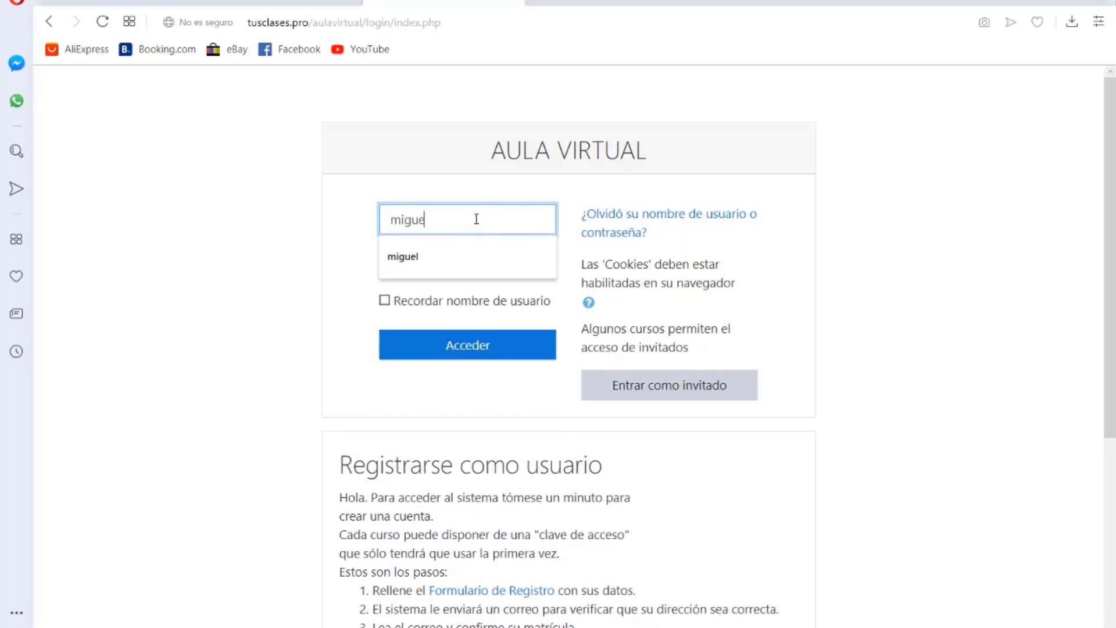
{"action": "type", "text": "l"}
{"action": "left_click", "coordinate": [405, 273]}
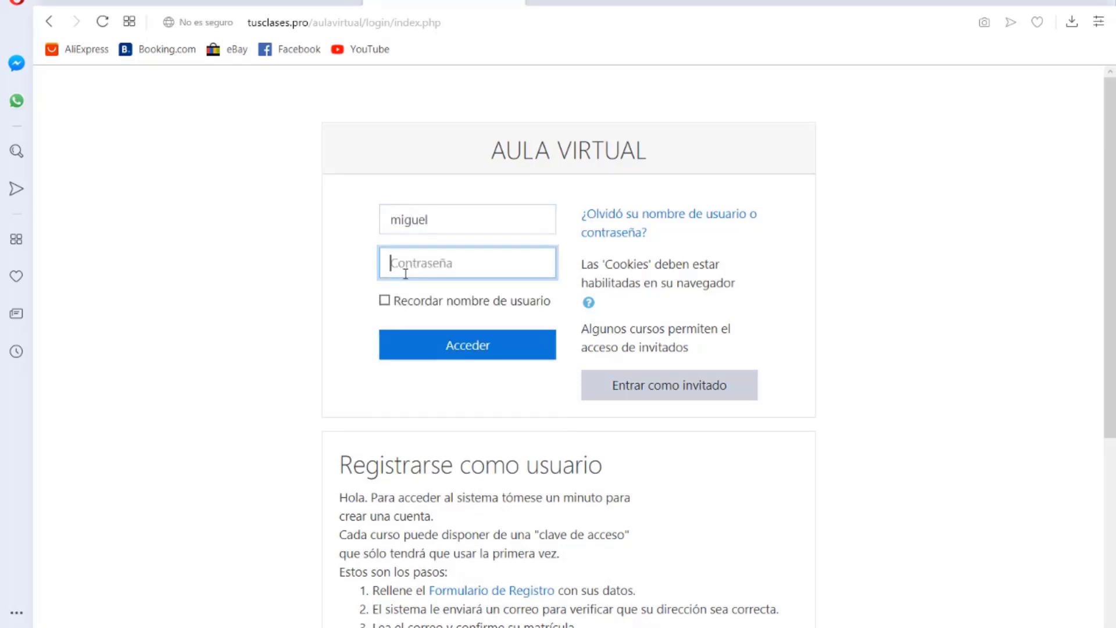
{"action": "type", "text": "••"}
{"action": "key", "text": "BackSpace"}
{"action": "key", "text": "BackSpace"}
{"action": "key", "text": "BackSpace"}
{"action": "type", "text": "••"}
{"action": "left_click", "coordinate": [480, 356]}
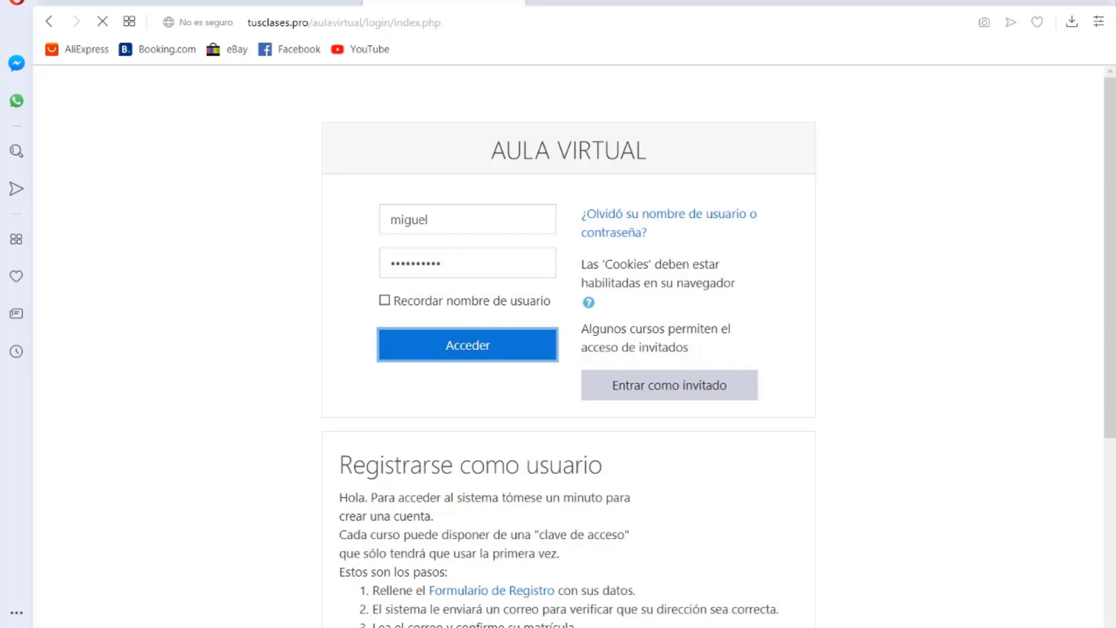
Step: Compare the enrolled courses with the Notepad list, and open the GOOGLE ADS course, dismissing any pop-up
{"action": "key", "text": "alt+Tab"}
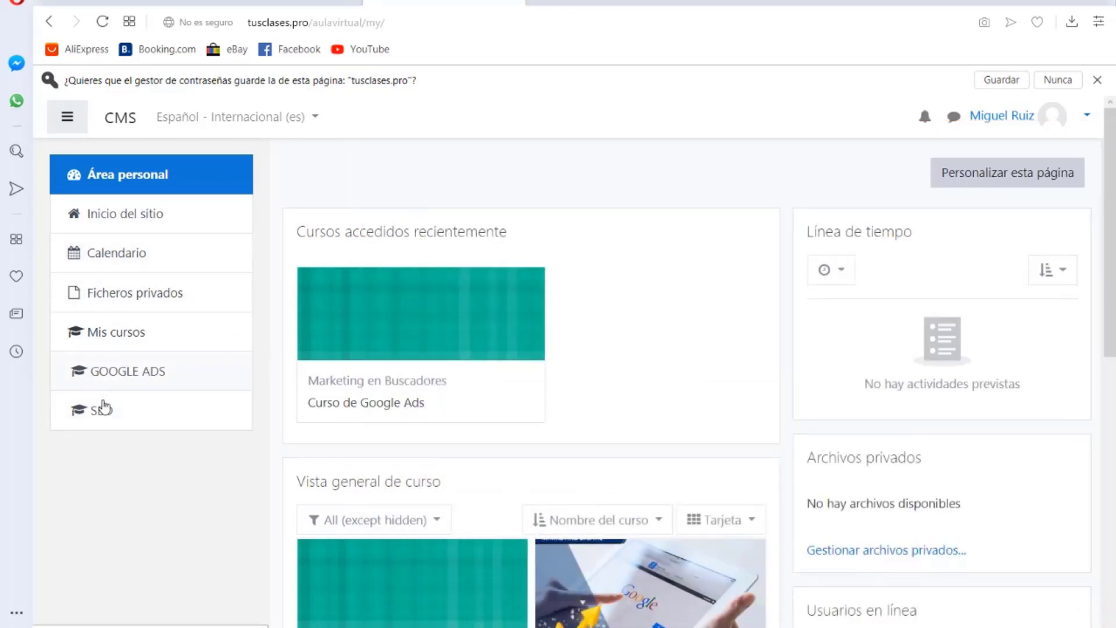
{"action": "key", "text": "alt+Tab"}
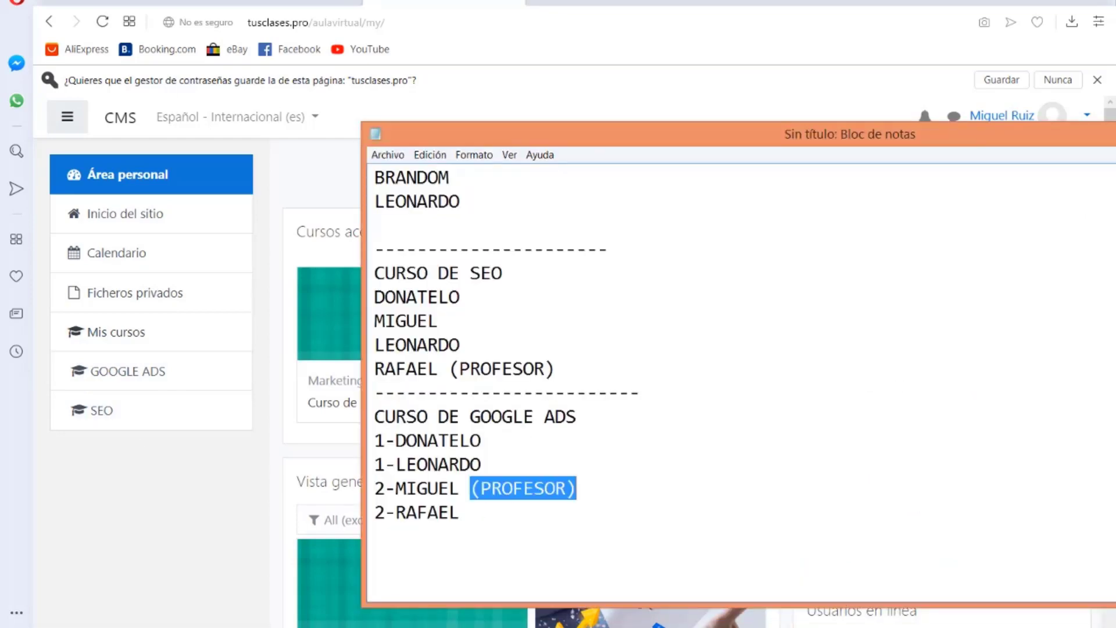
{"action": "left_click", "coordinate": [160, 470]}
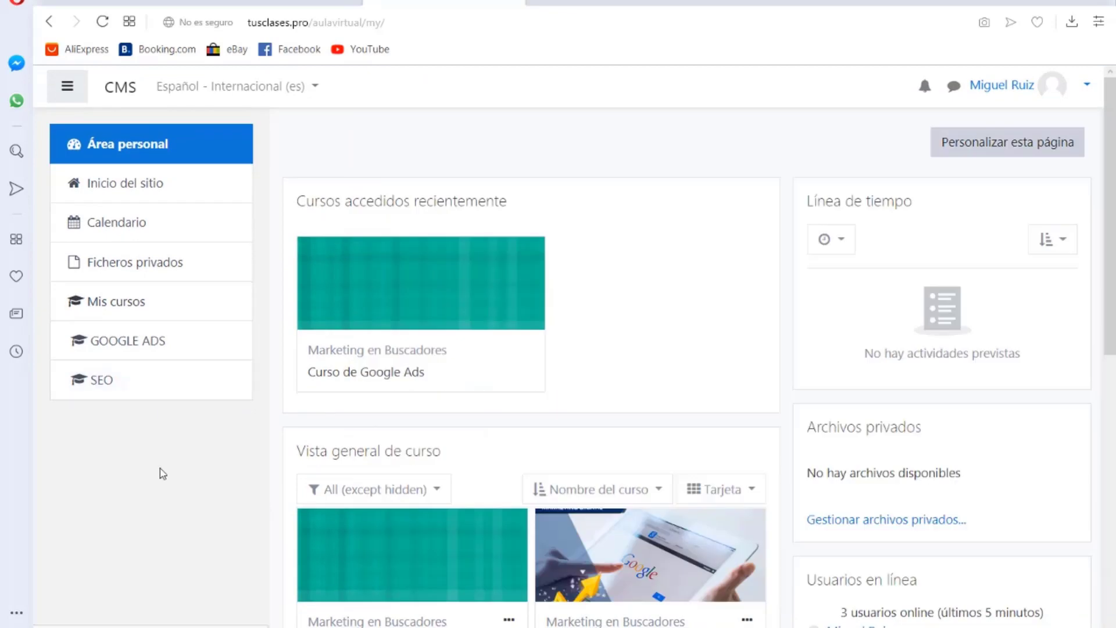
{"action": "left_click", "coordinate": [152, 343]}
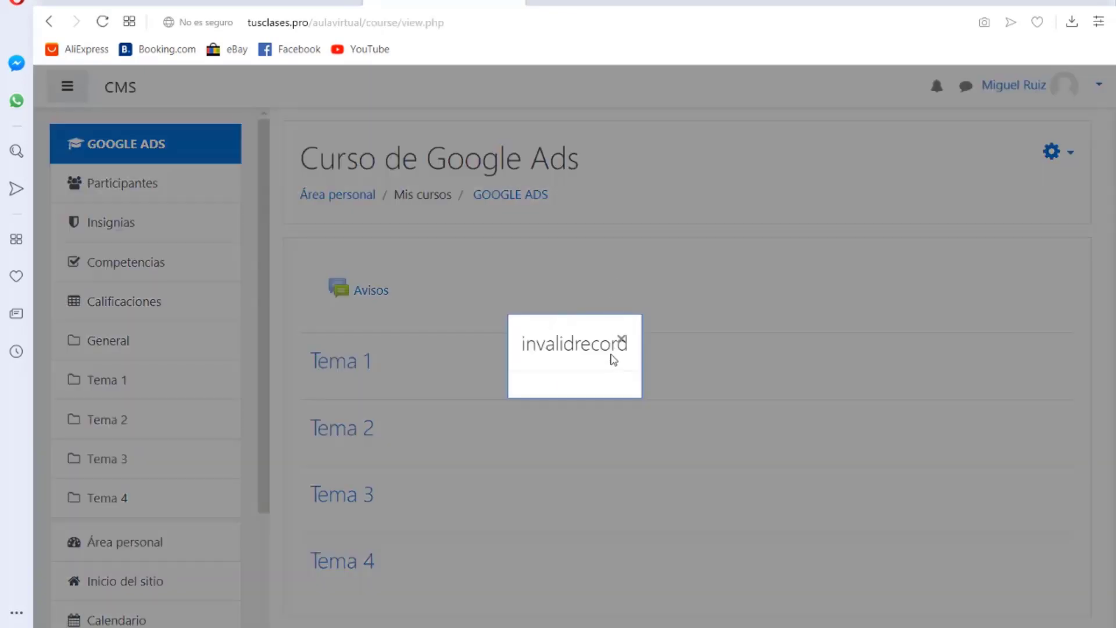
{"action": "left_click", "coordinate": [622, 340]}
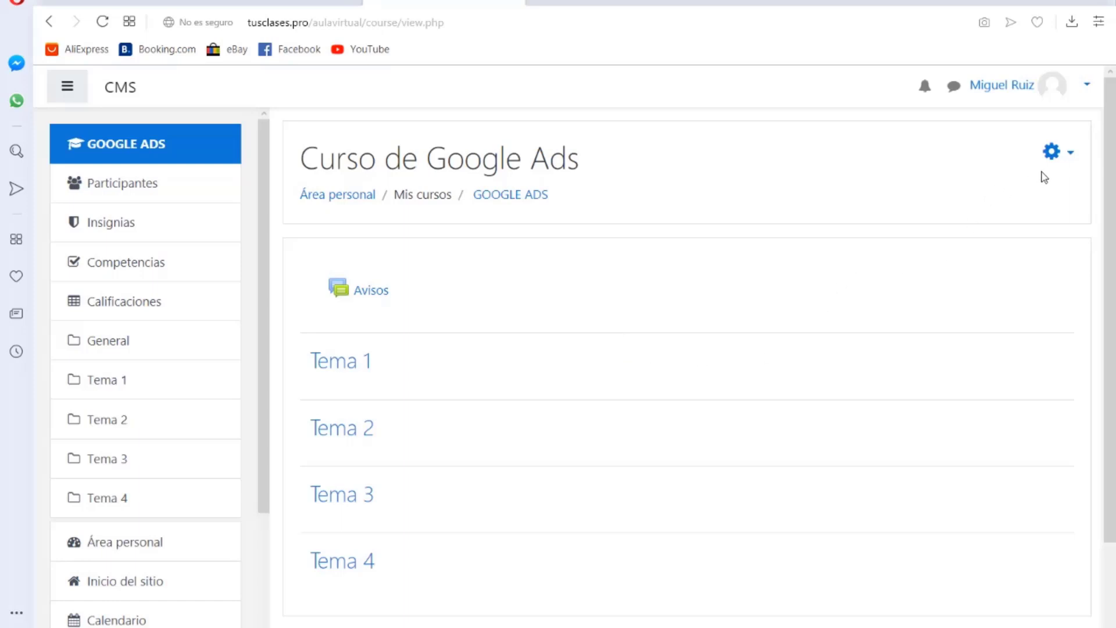
Step: Turn on editing for Curso de Google Ads and dismiss any pop-up
{"action": "left_click", "coordinate": [1067, 156]}
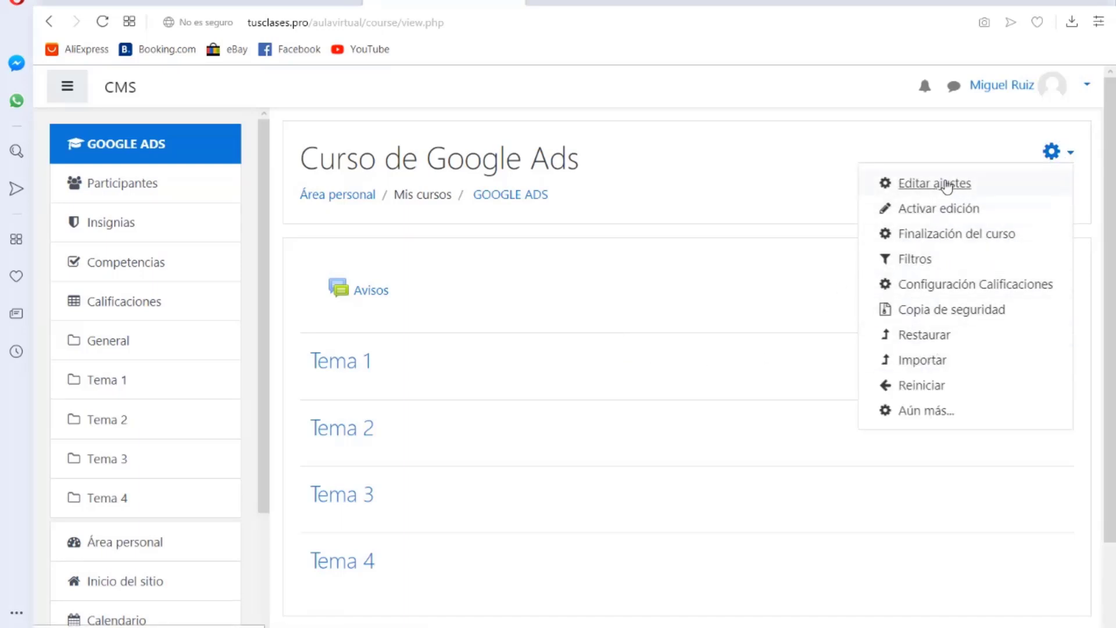
{"action": "left_click", "coordinate": [940, 210]}
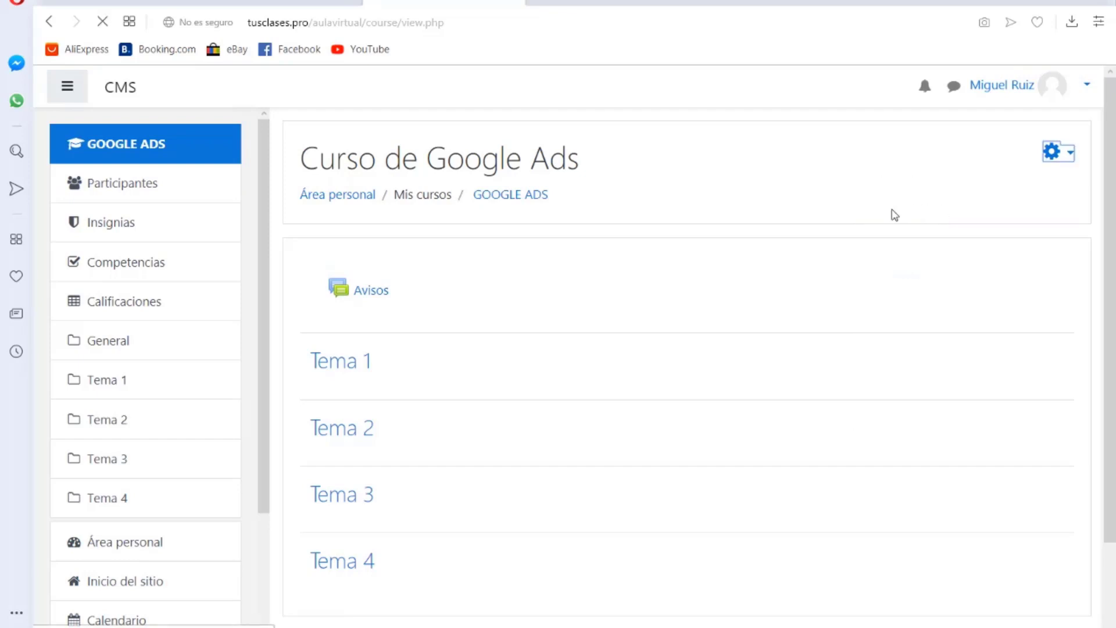
{"action": "scroll", "coordinate": [414, 356], "scroll_direction": "down", "scroll_amount": 1}
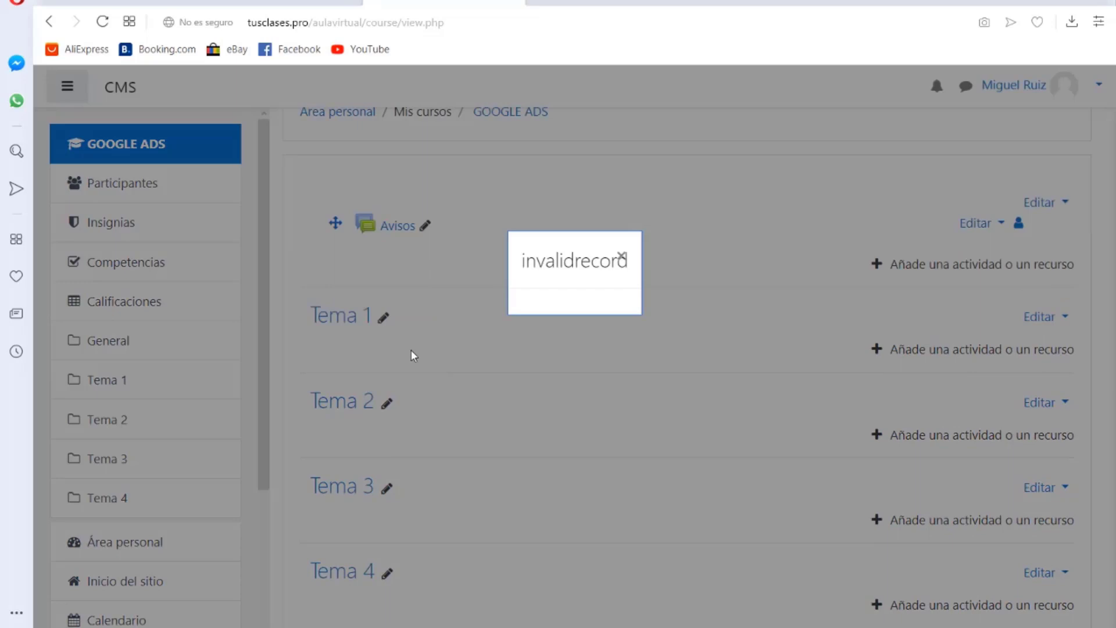
{"action": "left_click", "coordinate": [622, 257]}
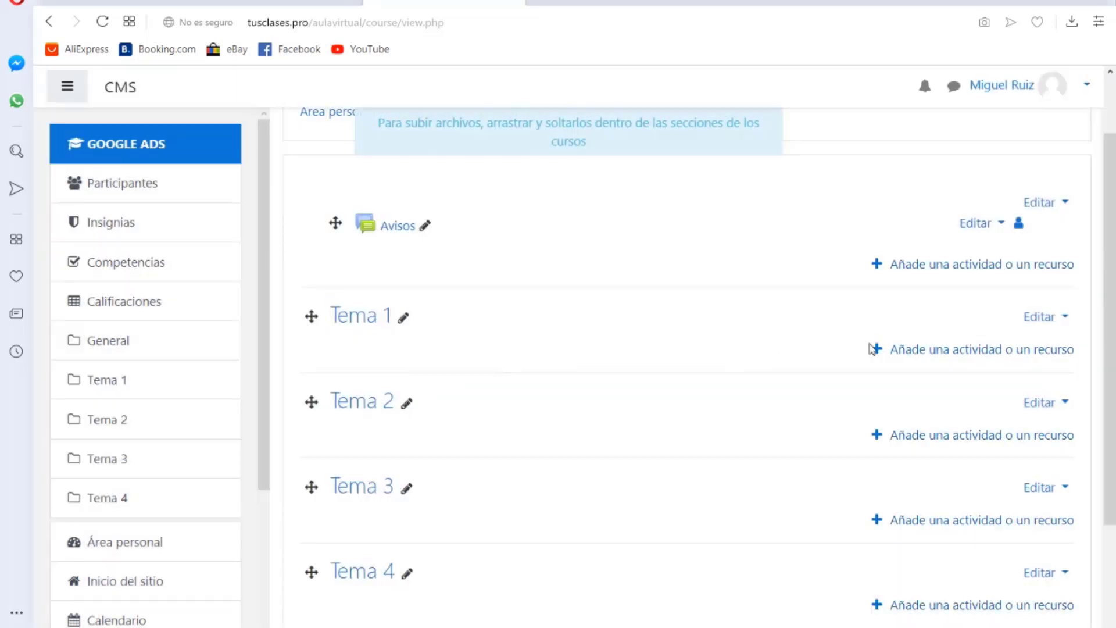
Step: Review the activities and resources that can be added to Tema 1, and close the chooser without adding any
{"action": "left_click", "coordinate": [918, 351]}
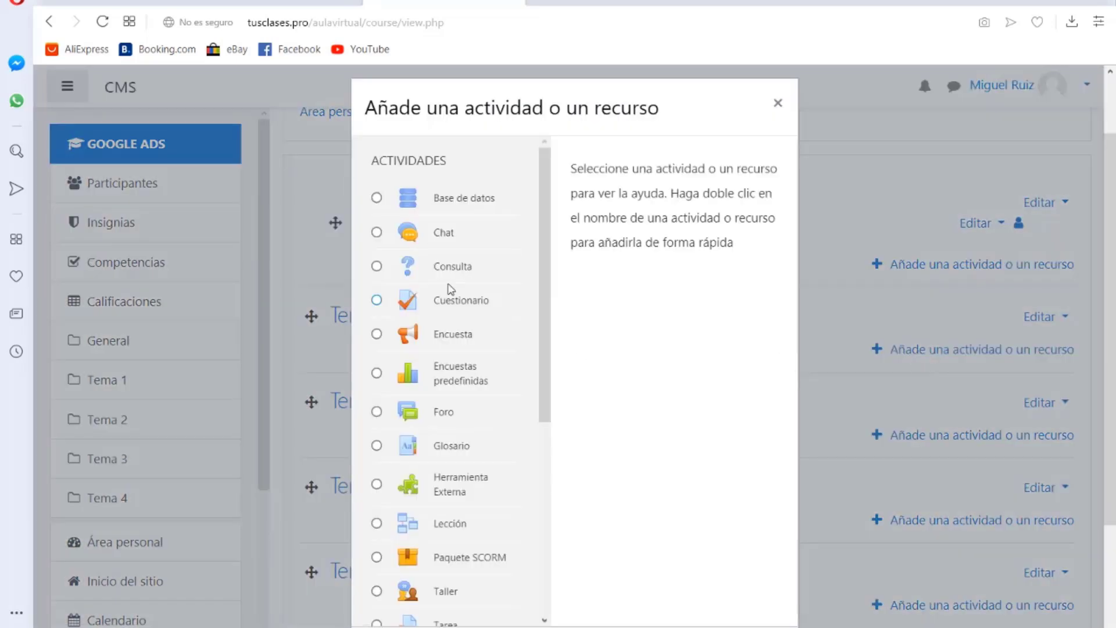
{"action": "scroll", "coordinate": [448, 287], "scroll_direction": "down", "scroll_amount": 6}
{"action": "scroll", "coordinate": [485, 511], "scroll_direction": "up", "scroll_amount": 6}
{"action": "left_click", "coordinate": [778, 104]}
{"action": "scroll", "coordinate": [536, 280], "scroll_direction": "up", "scroll_amount": 2}
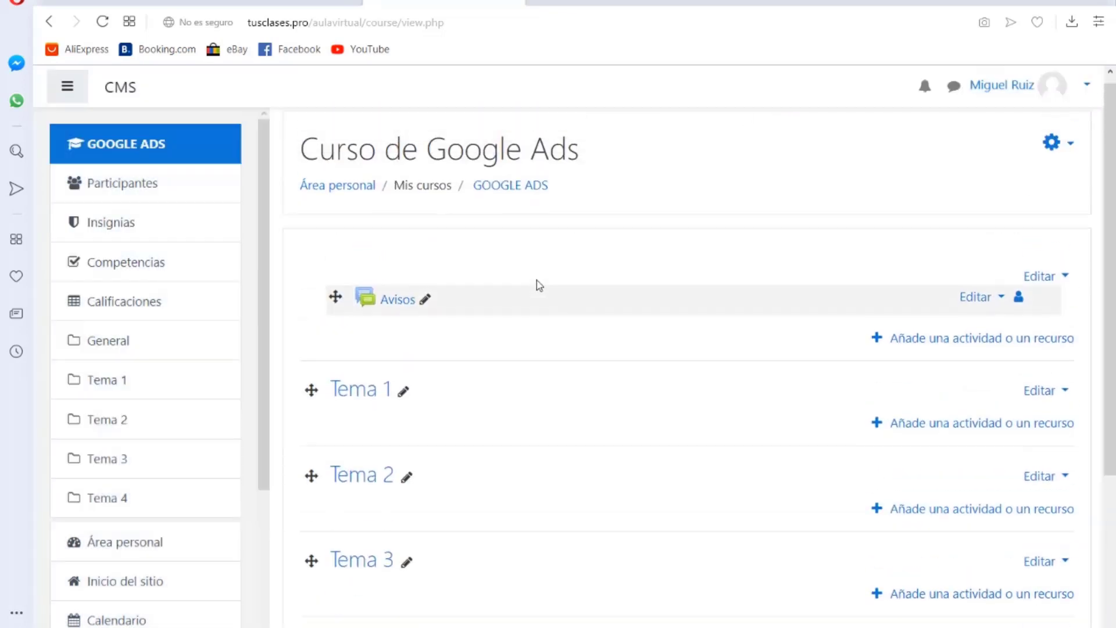
Step: Return to the dashboard, check the notes for the SEO course role, and open the SEO course to inspect its page for editing options
{"action": "left_click", "coordinate": [122, 88]}
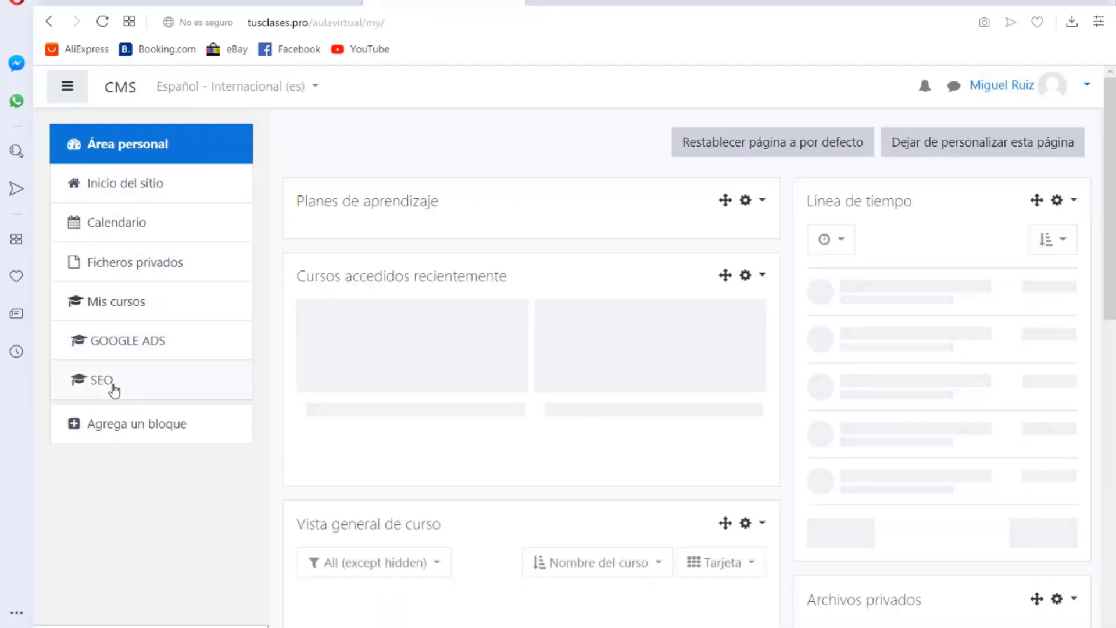
{"action": "key", "text": "alt+Tab"}
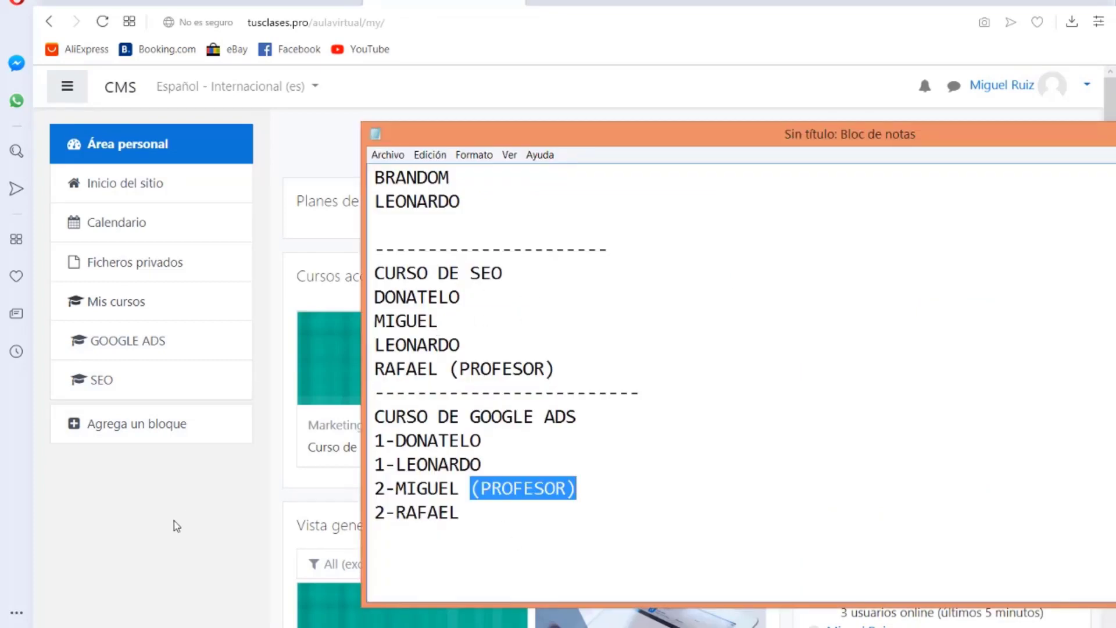
{"action": "key", "text": "alt+Tab"}
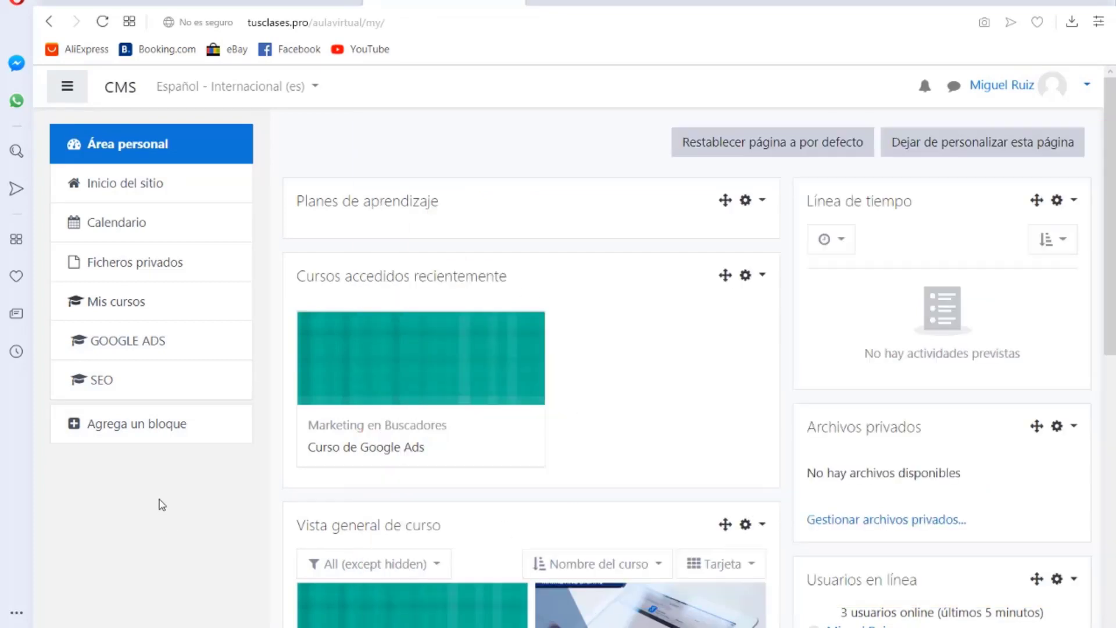
{"action": "left_click", "coordinate": [105, 383]}
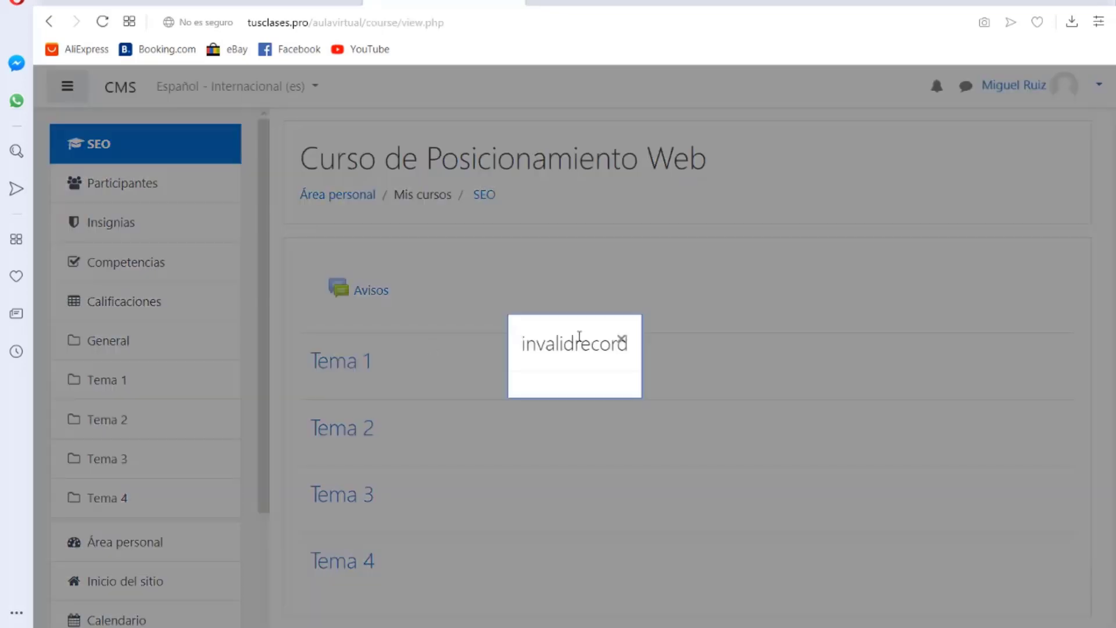
{"action": "left_click", "coordinate": [623, 339]}
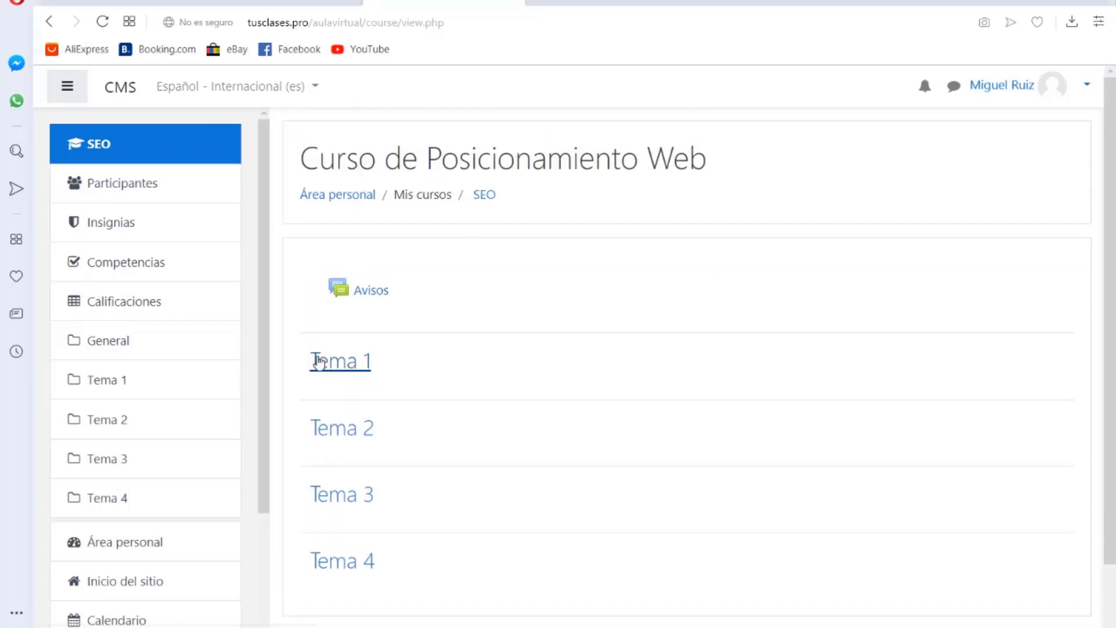
{"action": "scroll", "coordinate": [344, 364], "scroll_direction": "down", "scroll_amount": 2}
{"action": "scroll", "coordinate": [418, 329], "scroll_direction": "up", "scroll_amount": 2}
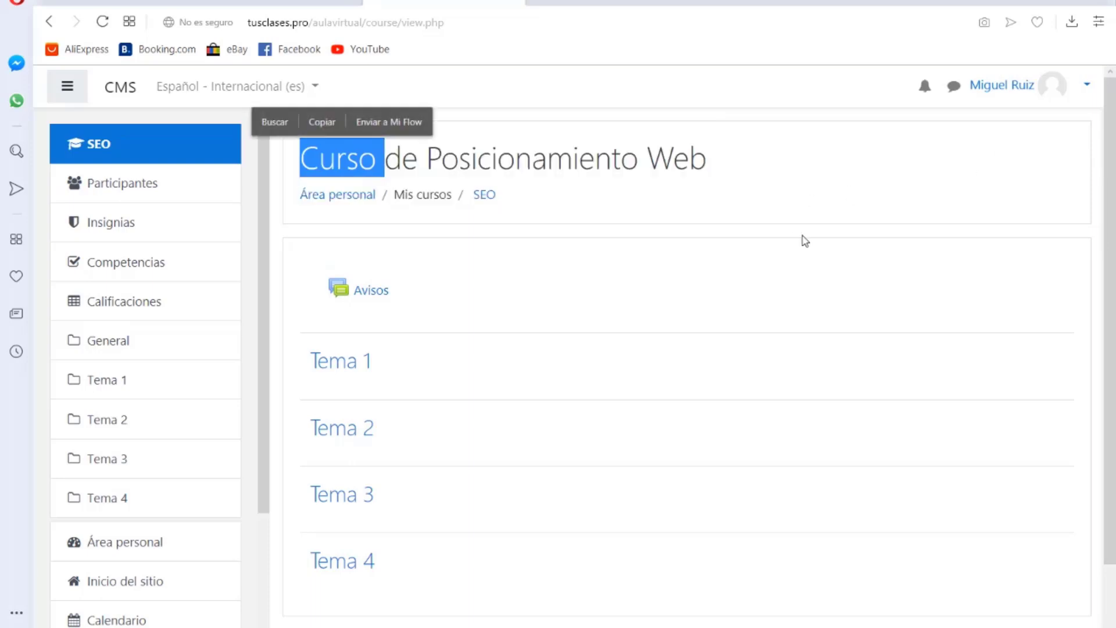
Step: Review the Notepad role list, highlighting the CURSO DE SEO heading, the Google Ads PROFESOR entry and the two names heading the list
{"action": "key", "text": "alt+Tab"}
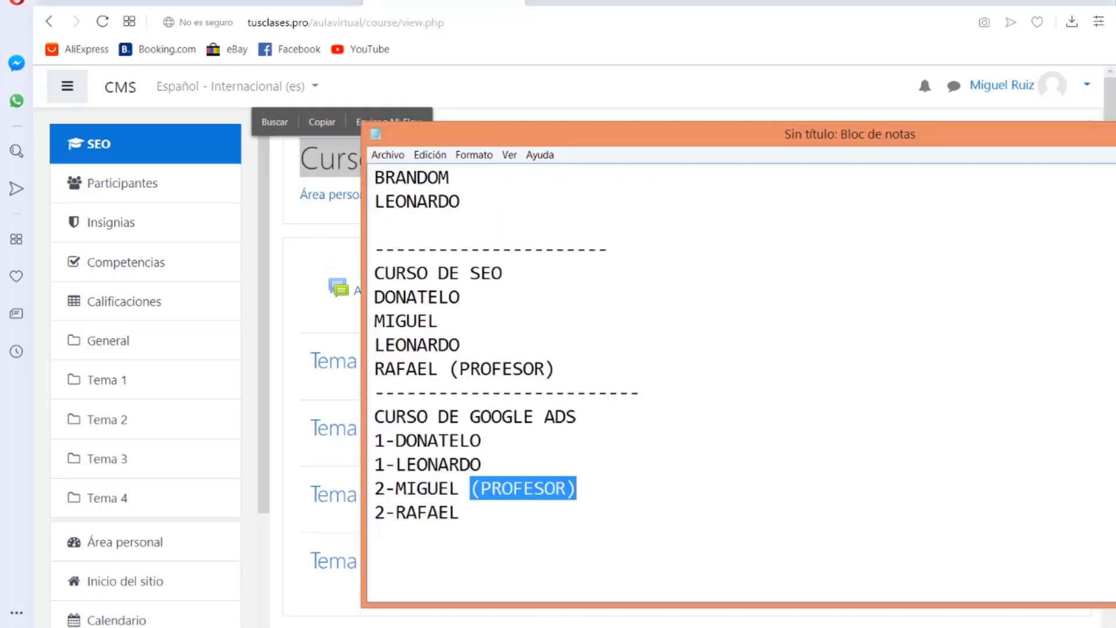
{"action": "left_click", "coordinate": [507, 509]}
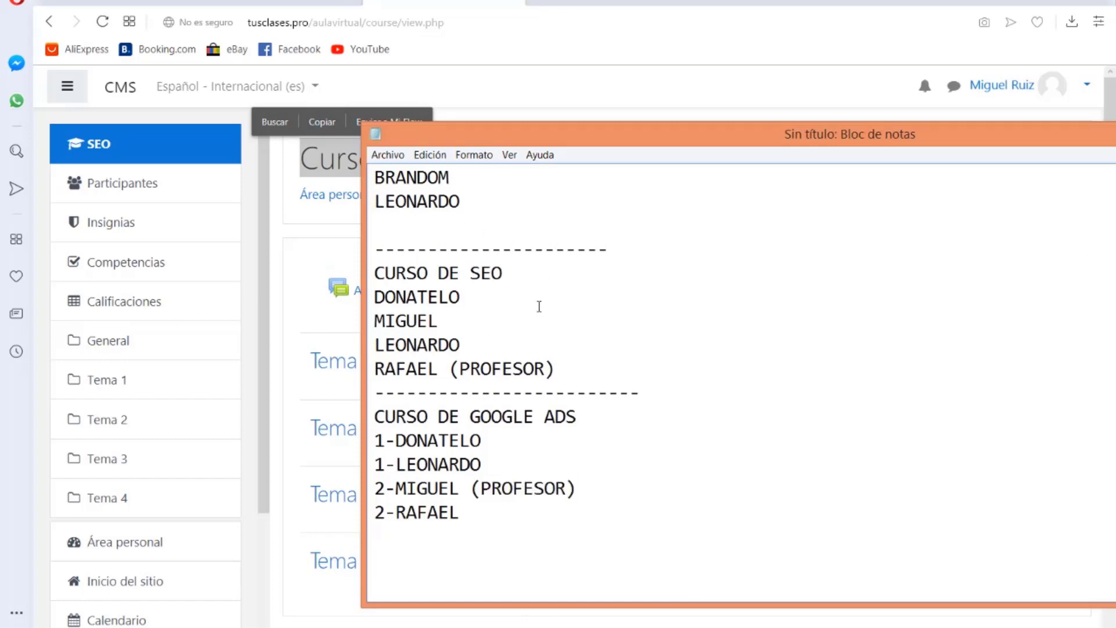
{"action": "left_click_drag", "start_coordinate": [503, 273], "coordinate": [352, 274]}
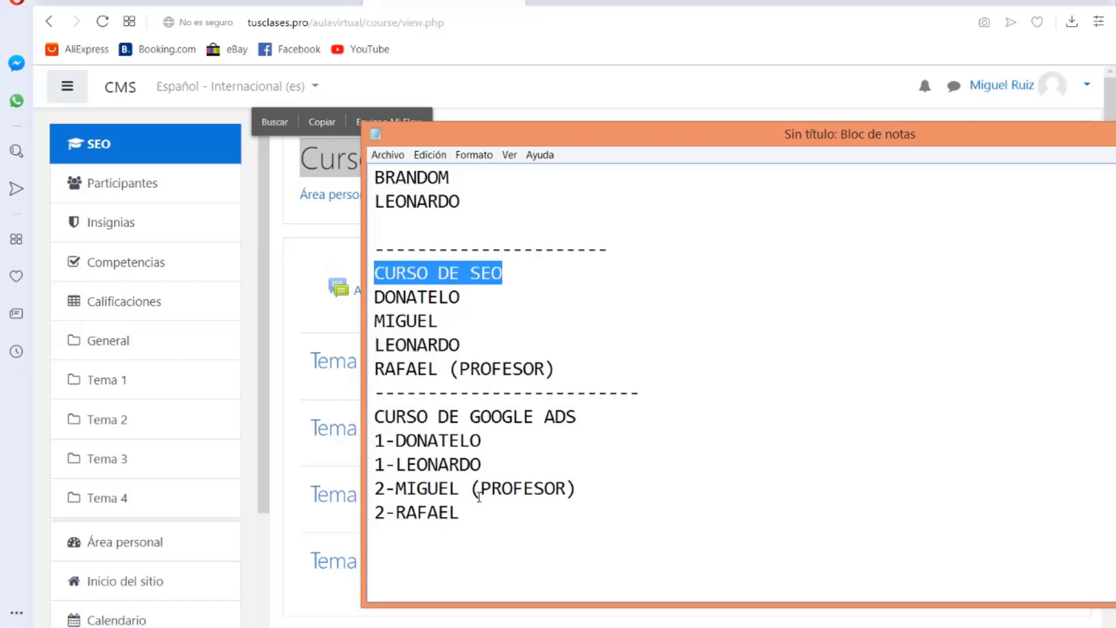
{"action": "left_click_drag", "start_coordinate": [601, 487], "coordinate": [416, 488]}
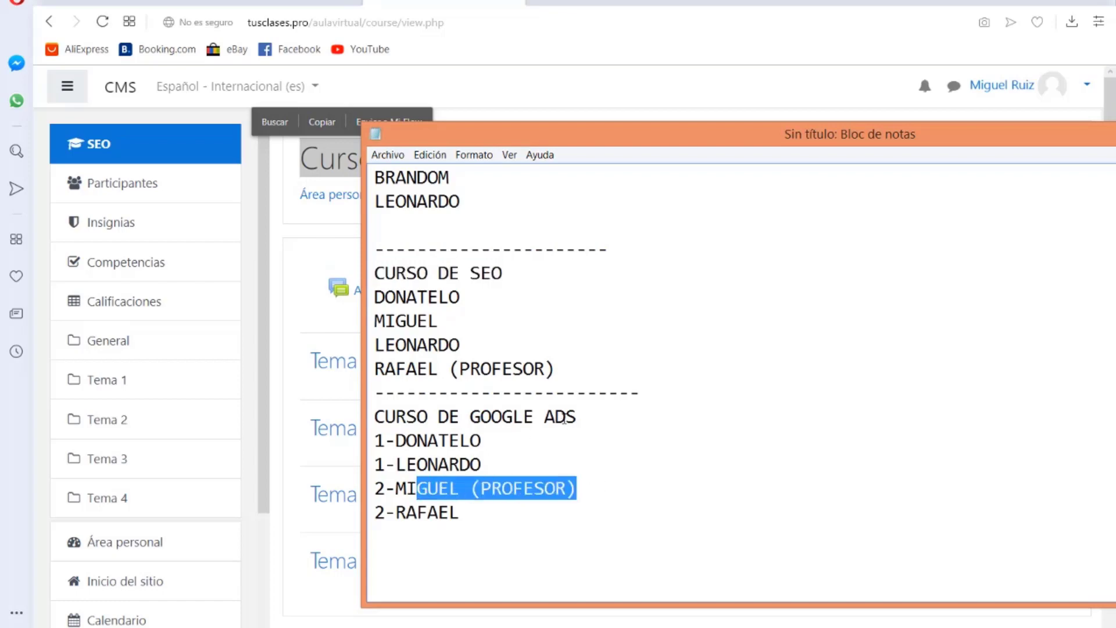
{"action": "left_click_drag", "start_coordinate": [466, 200], "coordinate": [369, 178]}
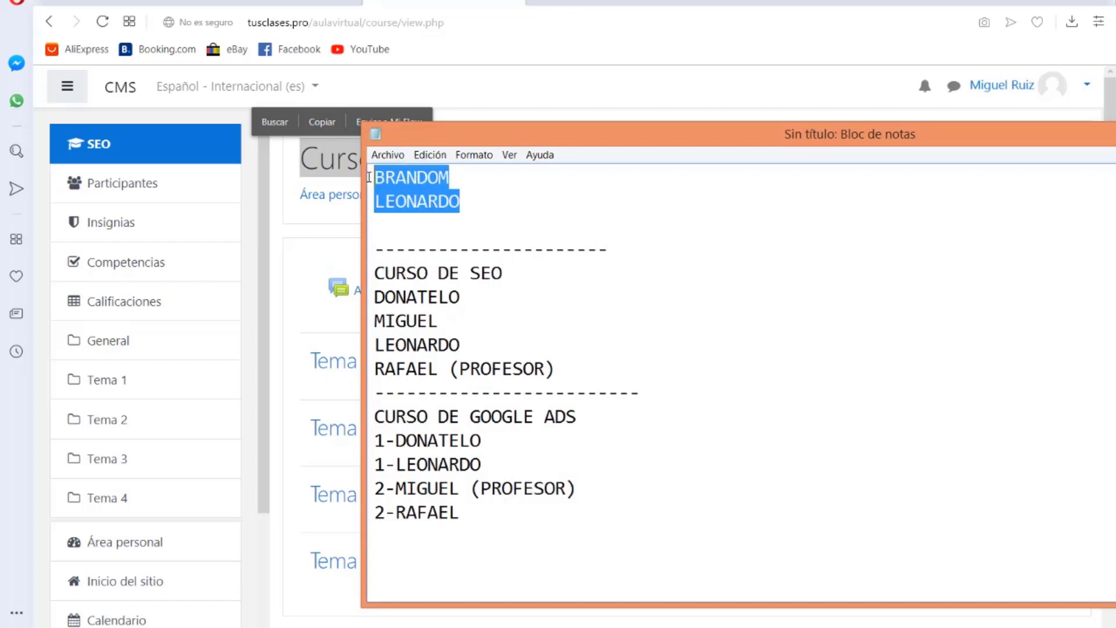